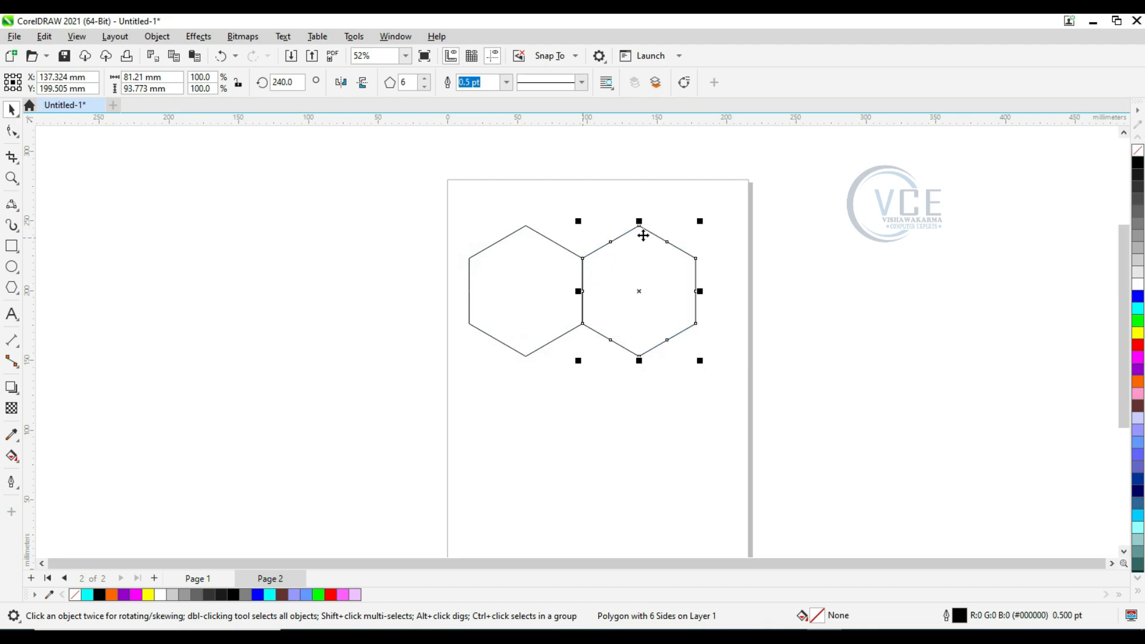
Place a copy of the selected hexagon below the other two, nested into the notch between them.
left_click_drag(639, 226, 688, 399)
scroll(520, 256, "down", 2)
left_click(591, 345)
scroll(588, 310, "up", 1)
left_click(643, 386)
scroll(120, 206, "up", 1)
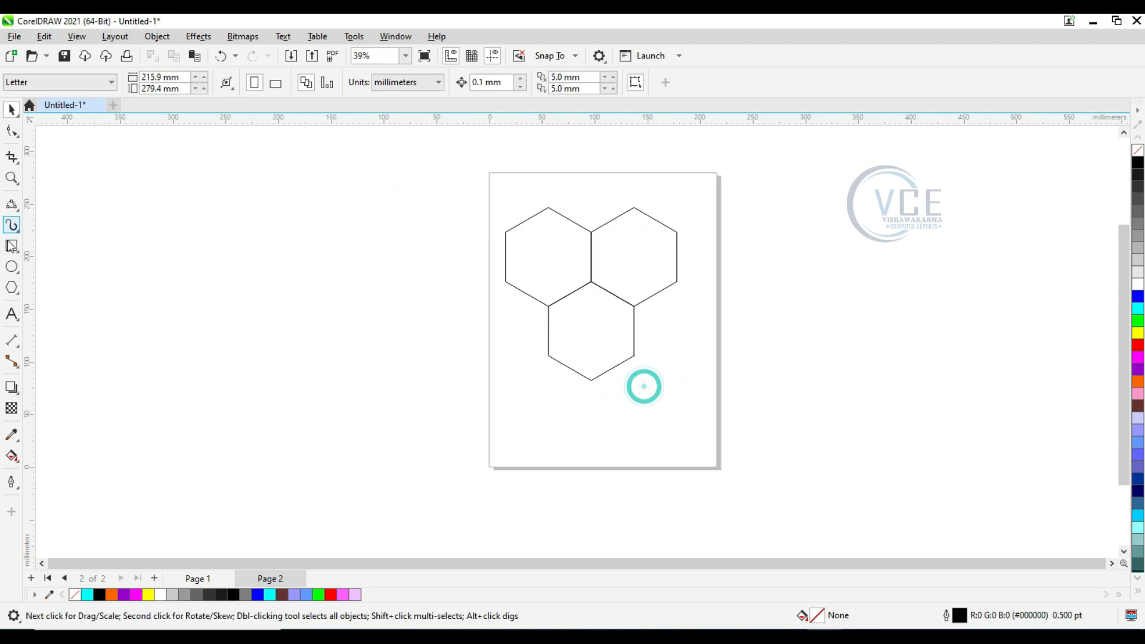
Draw a freehand bent line from the left hexagon's upper-left corner through the shared centre corner to the lower hexagon's bottom corner.
left_click(13, 210)
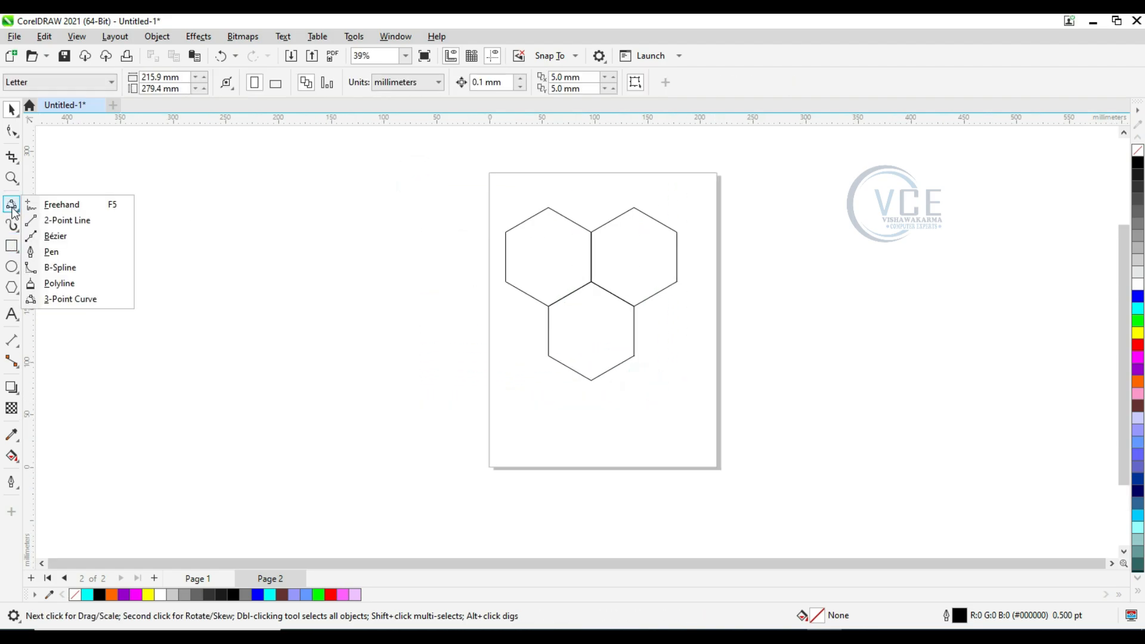
left_click(53, 202)
scroll(629, 236, "up", 1)
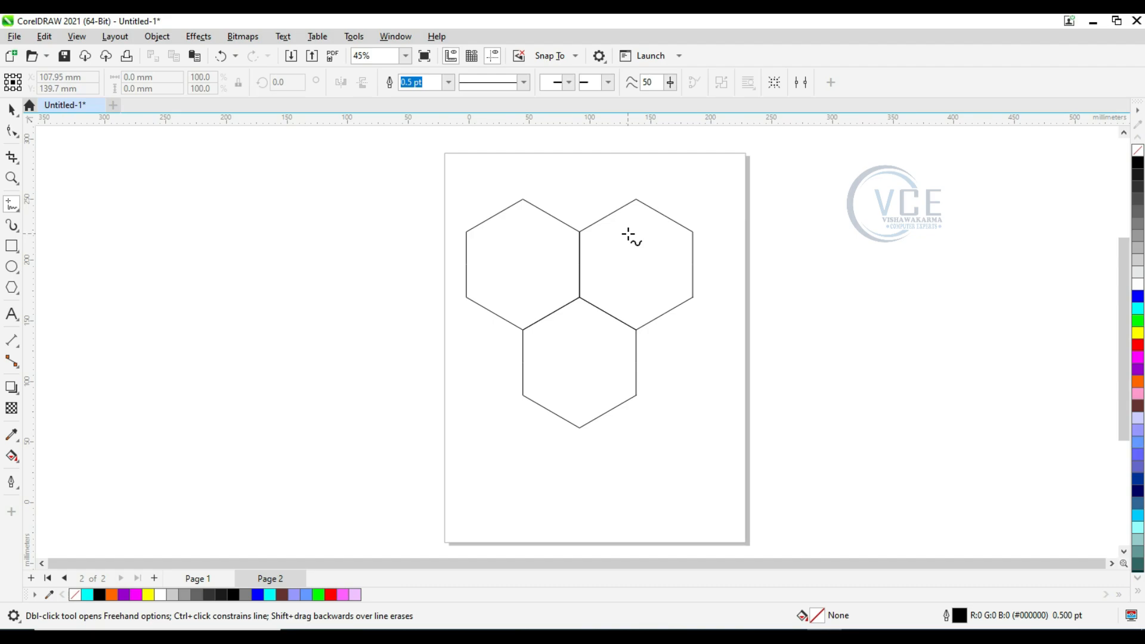
left_click(466, 231)
left_click(580, 298)
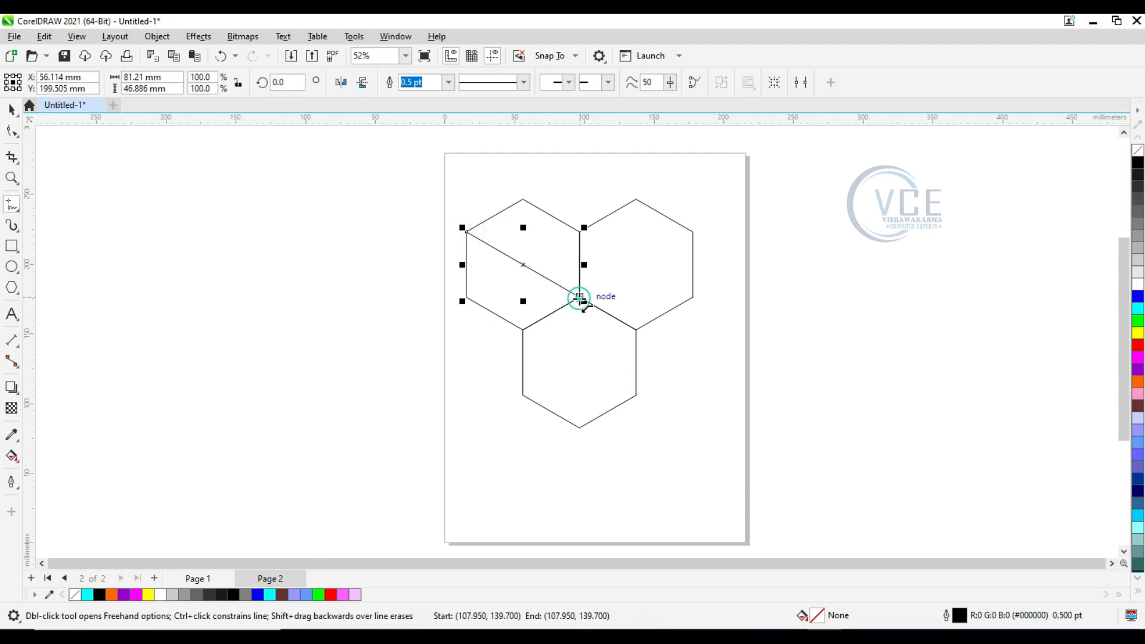
left_click(580, 428)
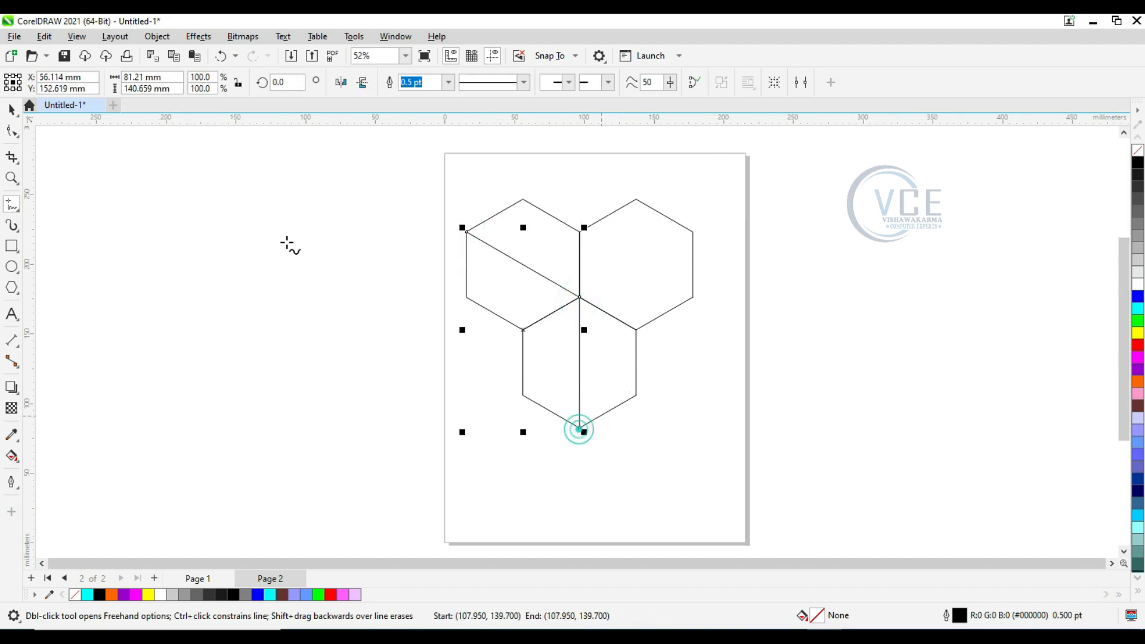
Copy the bent line up and to the left, snapping its lower end to the lower hexagon's lower-left corner.
key("space")
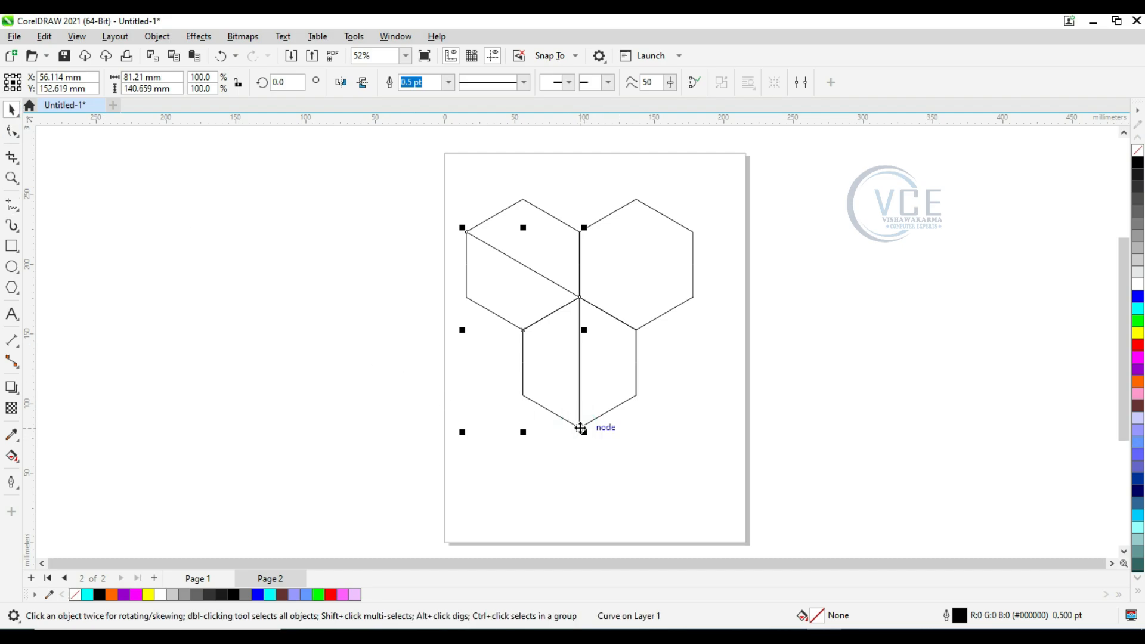
left_click_drag(579, 428, 523, 394)
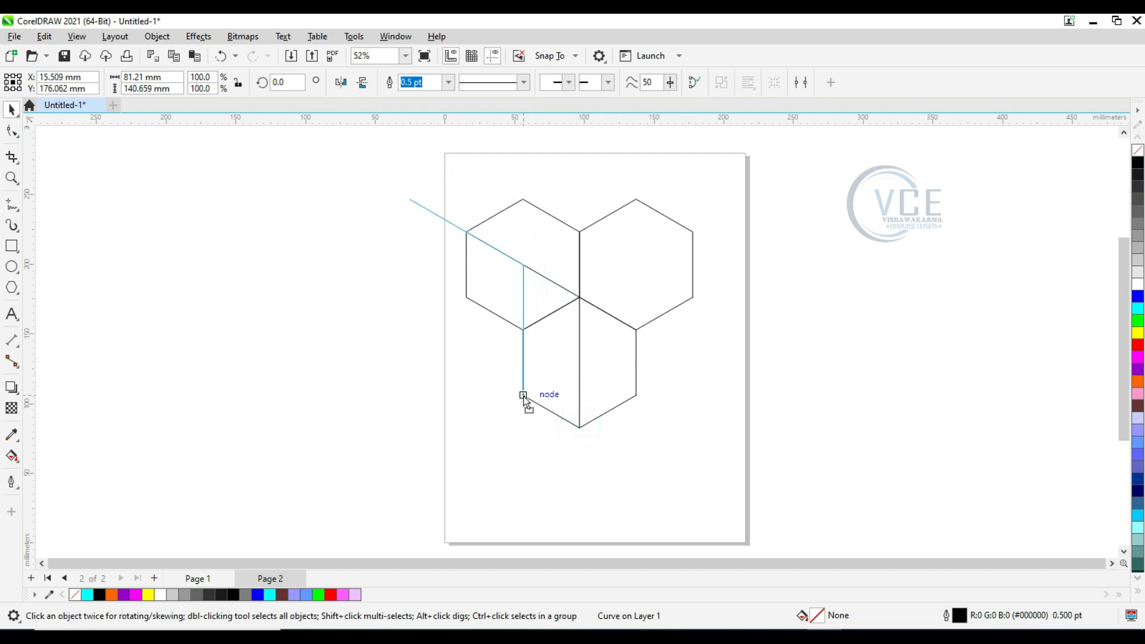
left_click(468, 413)
Weld the two upper hexagons, and weld the lower hexagon to the result as a single outline.
left_click(556, 255)
left_click(676, 287, "shift")
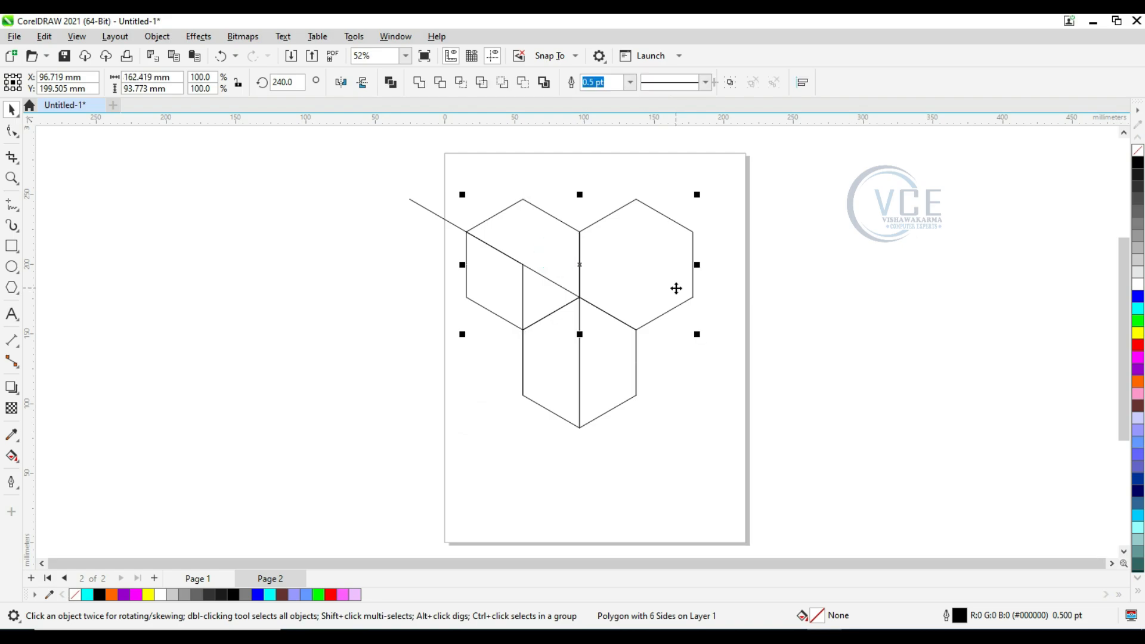
left_click(420, 83)
left_click(632, 379)
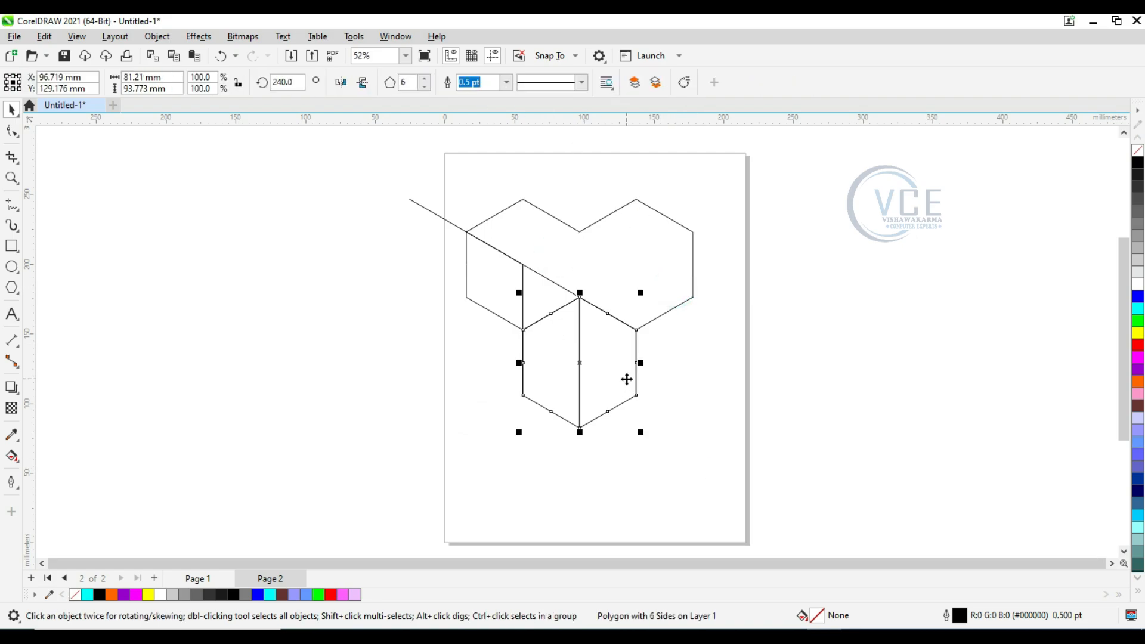
left_click(651, 284, "shift")
left_click(419, 83)
left_click(821, 424)
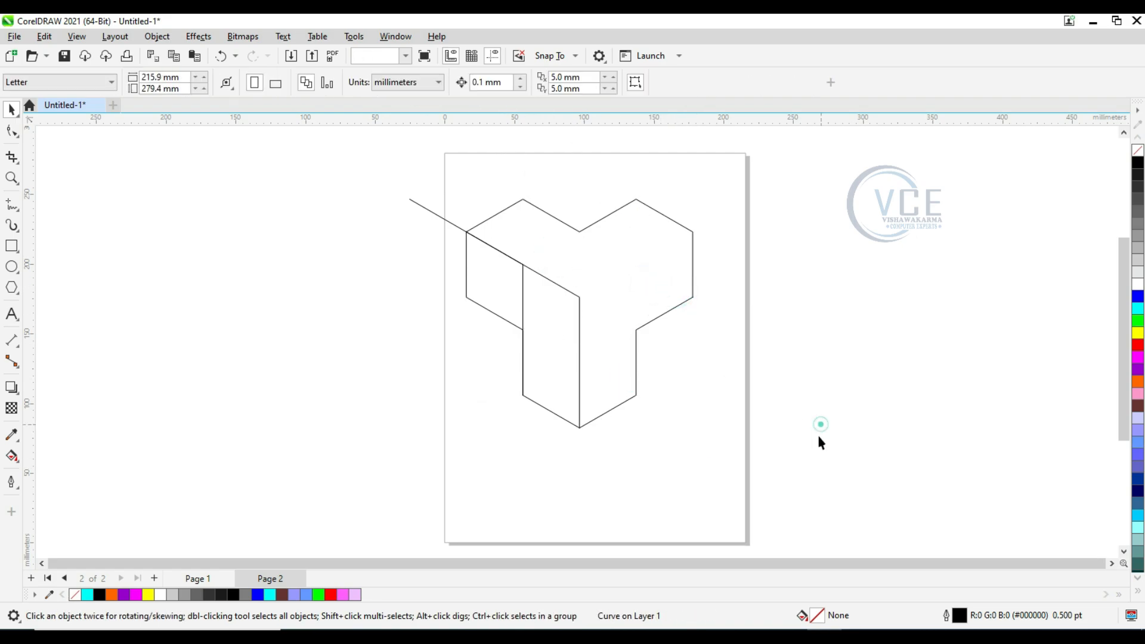
Draw a freehand line from the outline's left inner corner up to the centre point and down to its right inner corner.
left_click(14, 206)
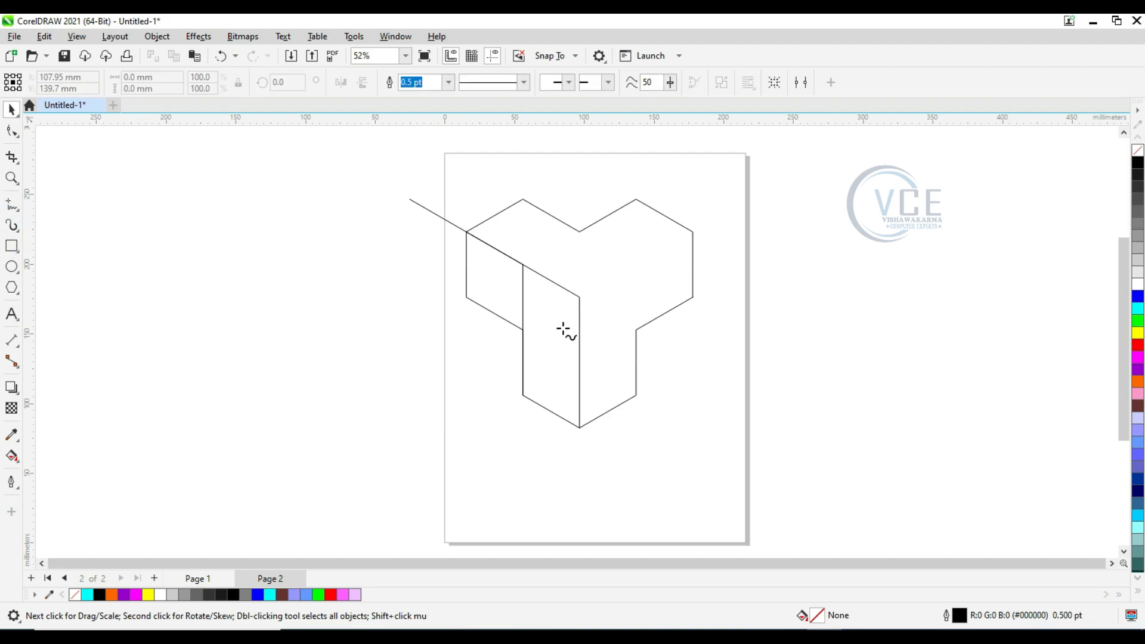
left_click(523, 330)
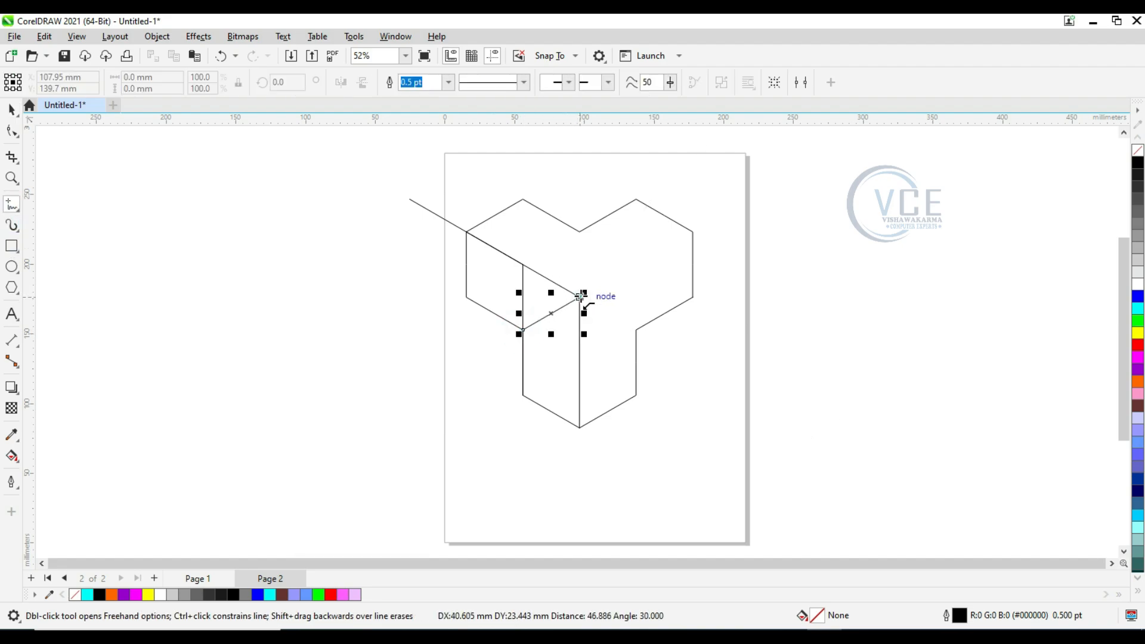
left_click(580, 295)
left_click(580, 295)
left_click(635, 331)
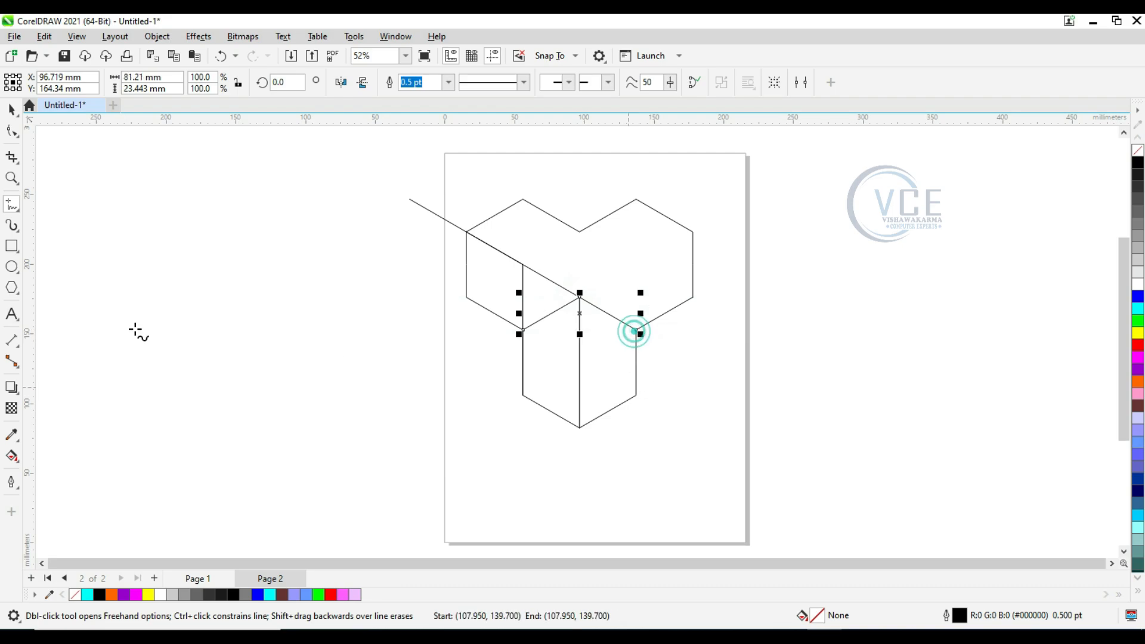
key("space")
left_click(139, 252)
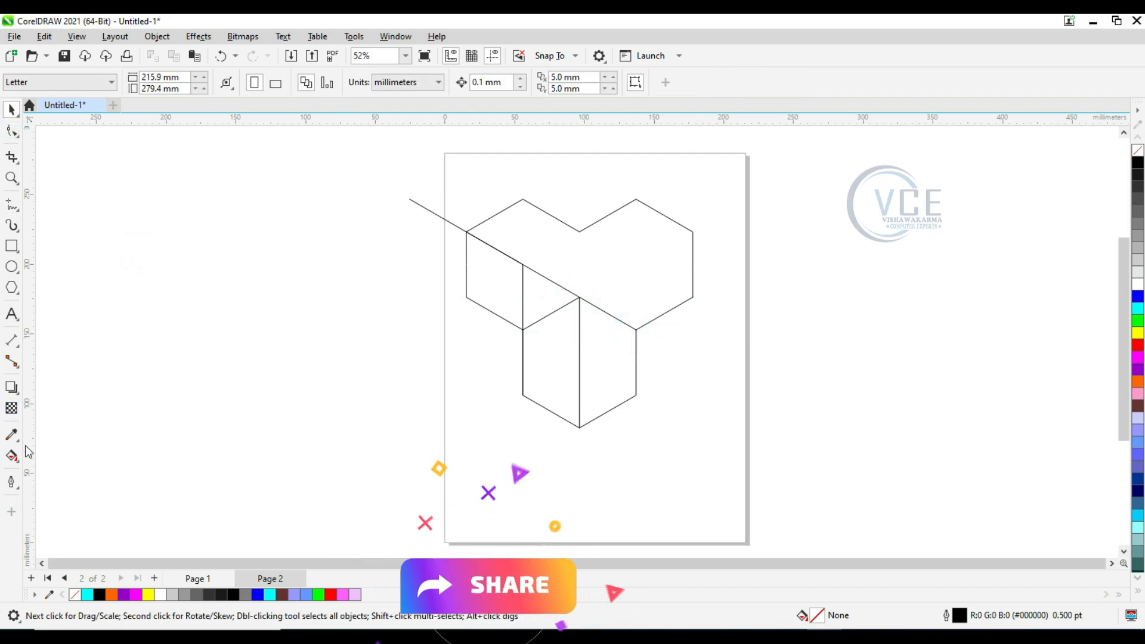
Fillet the corners of the welded outline with a 10.0 mm radius using the Corners docker.
left_click(603, 245)
left_click(395, 37)
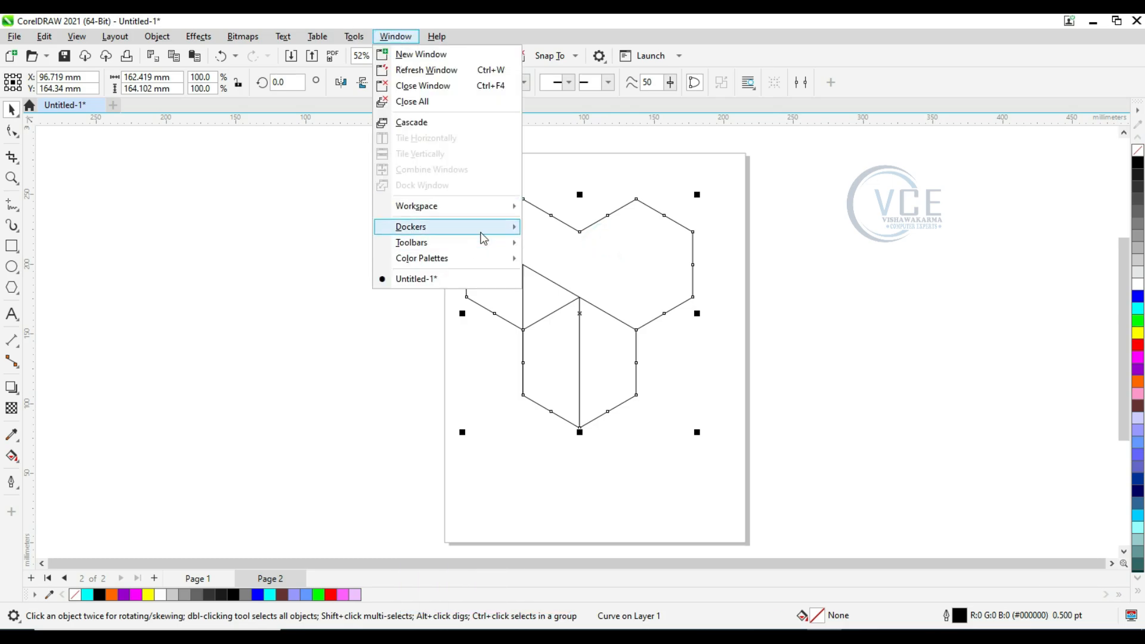
mouse_move(483, 238)
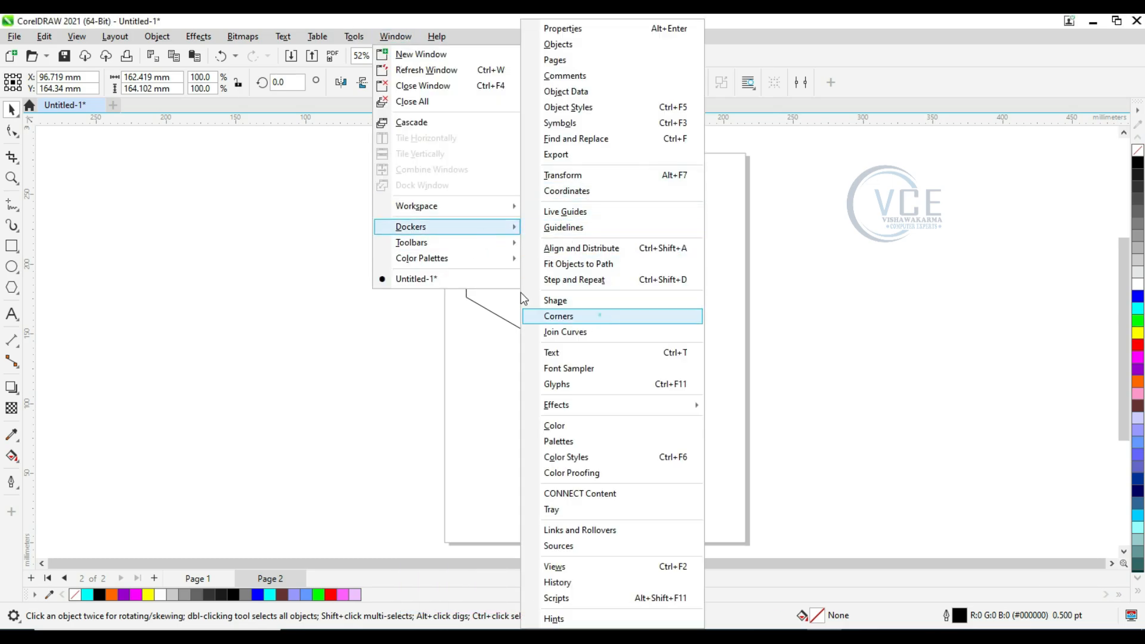
left_click(558, 316)
left_click(1098, 274)
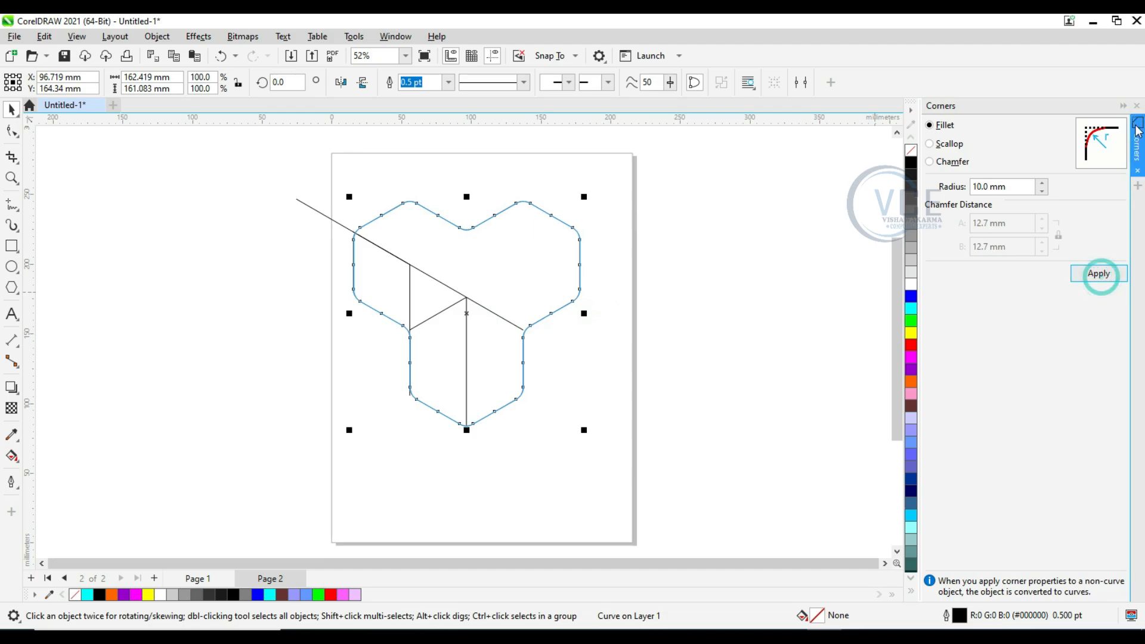
left_click(1137, 144)
left_click(1035, 298)
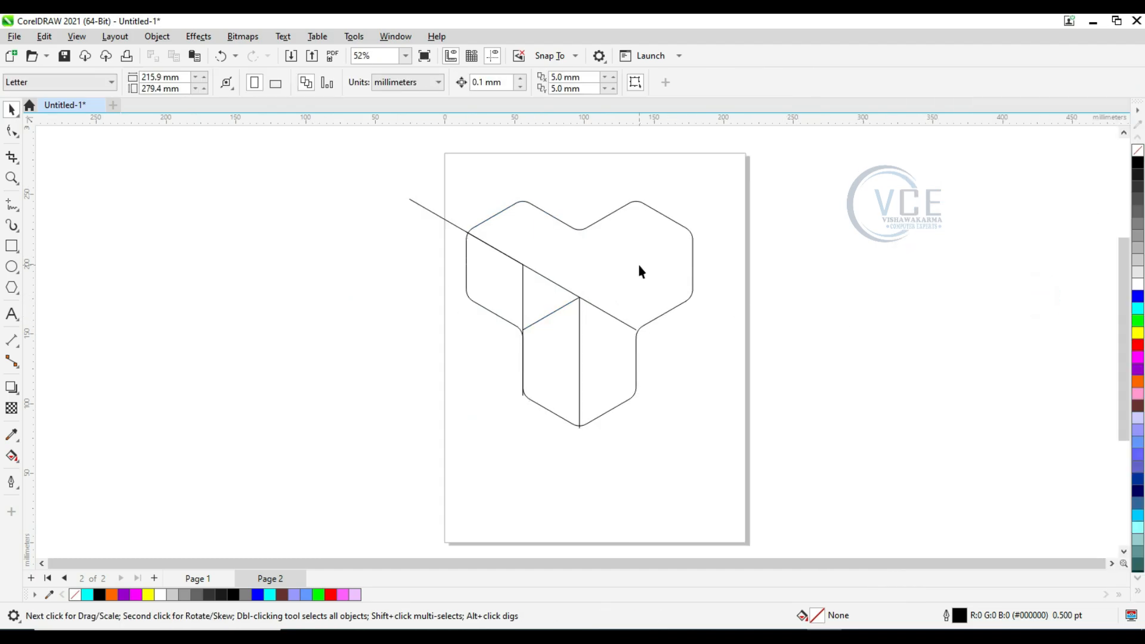
Round the centre bend with a 3-point curve about 10 mm wide and 17 mm high between the diagonal and vertical lines.
scroll(633, 265, "up", 2)
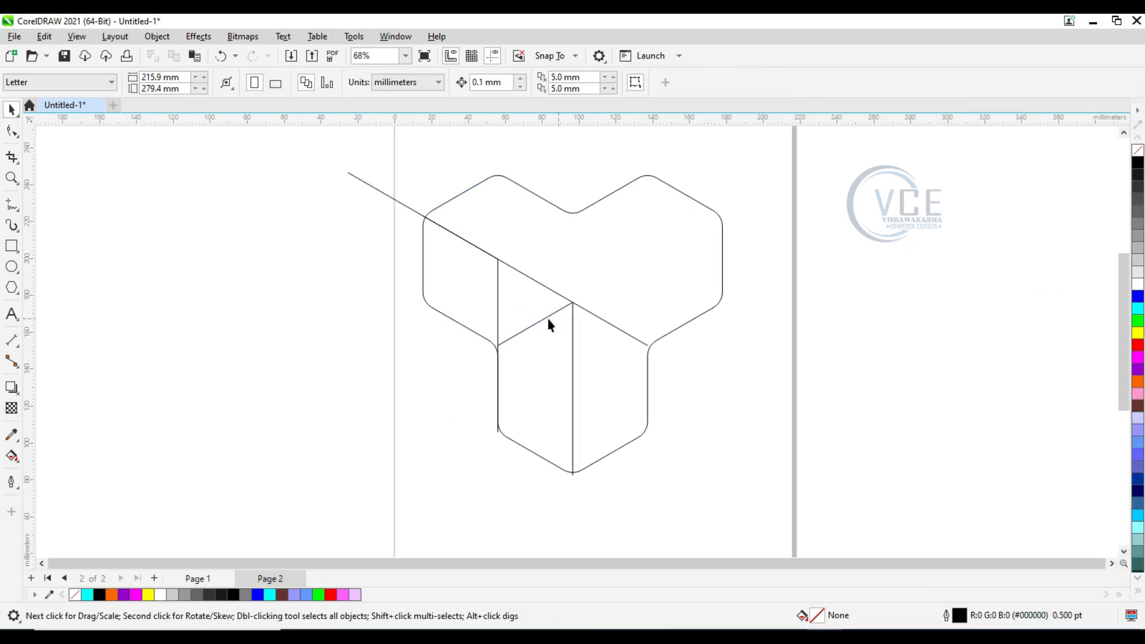
left_click(498, 301)
left_click(192, 375)
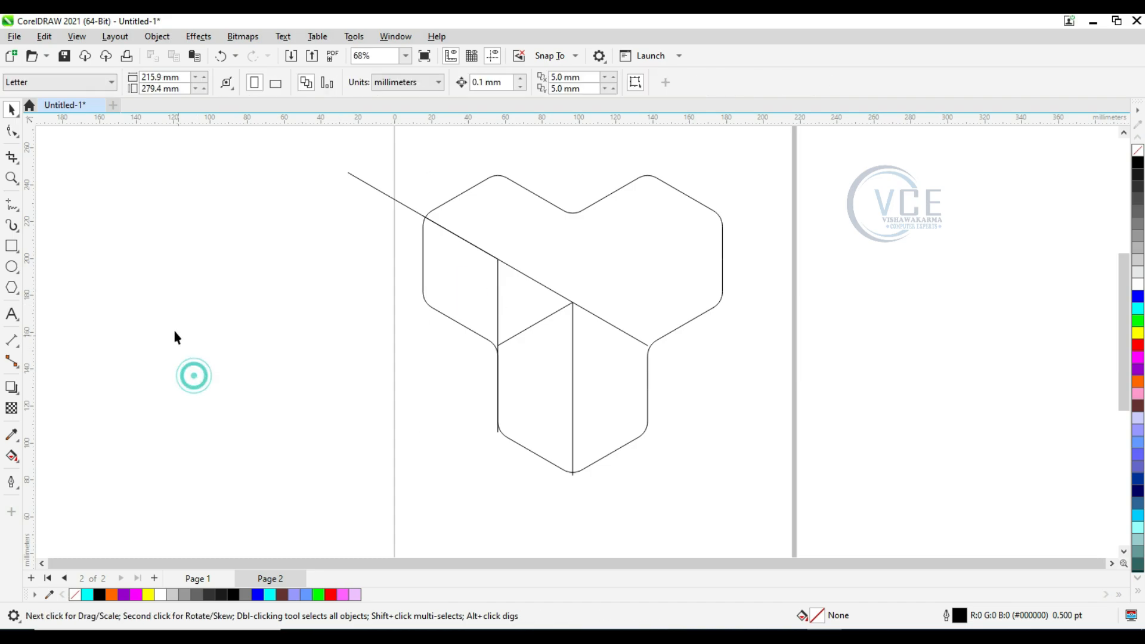
left_click(13, 205)
left_click(14, 207)
left_click(83, 298)
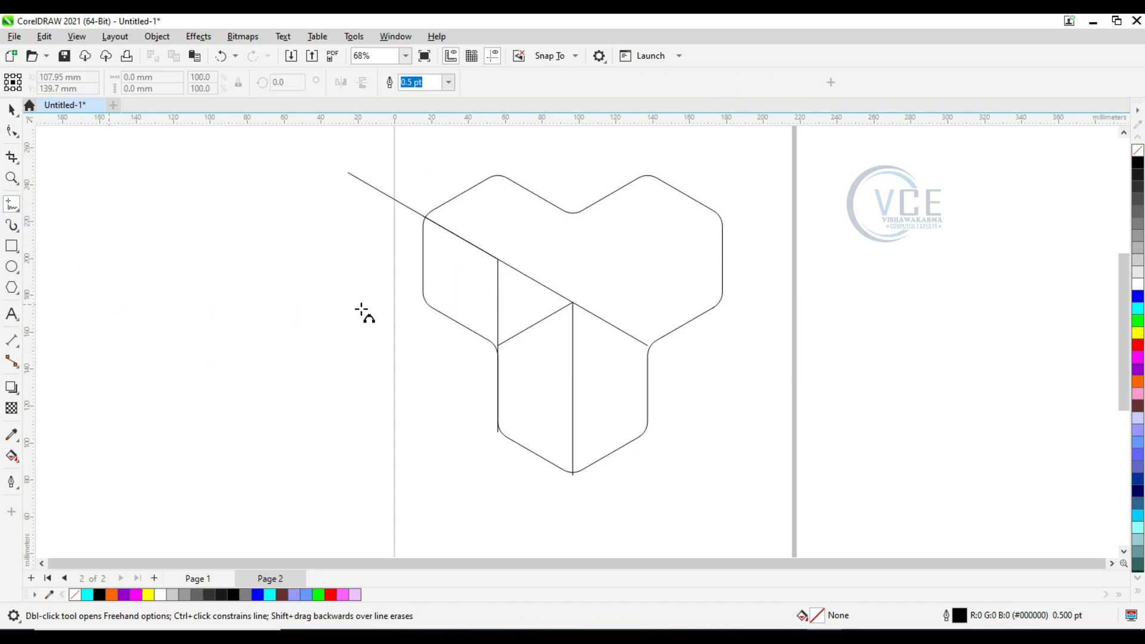
scroll(525, 291, "up", 3)
left_click_drag(578, 293, 609, 347)
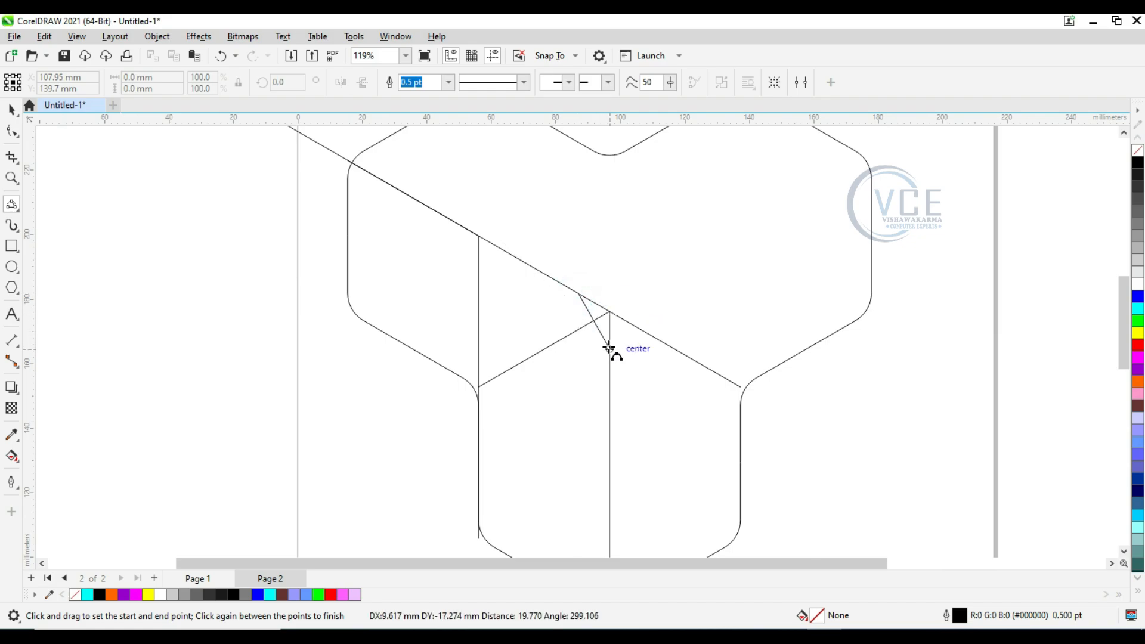
left_click(603, 318)
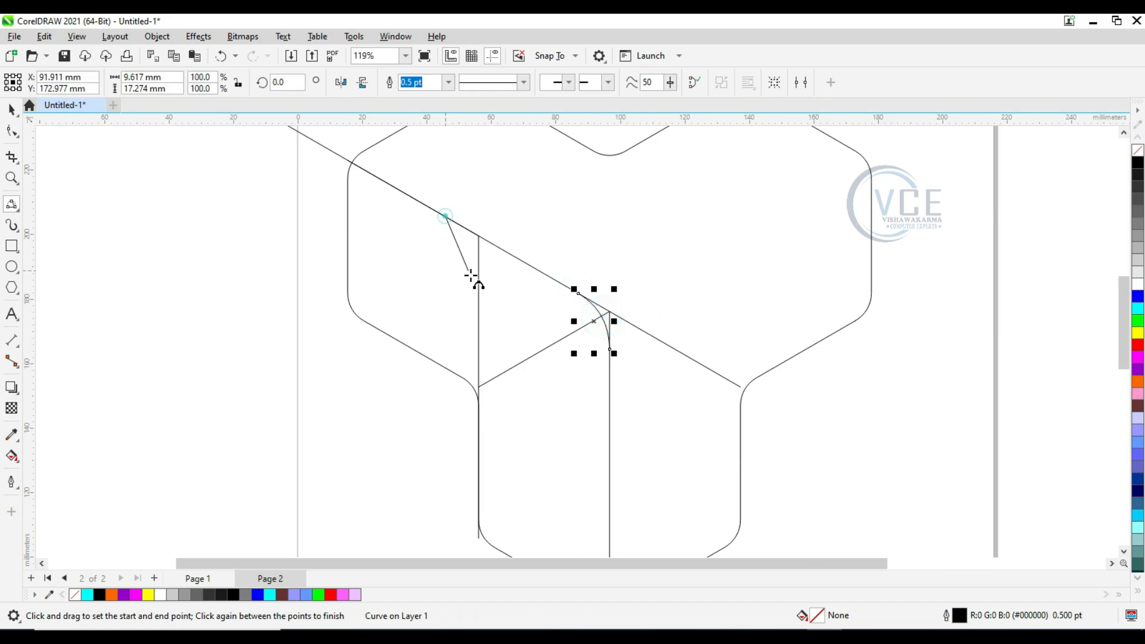
Round the copied line's bend with a second 3-point curve about 10 mm wide and 20 mm high.
left_click_drag(471, 277, 479, 284)
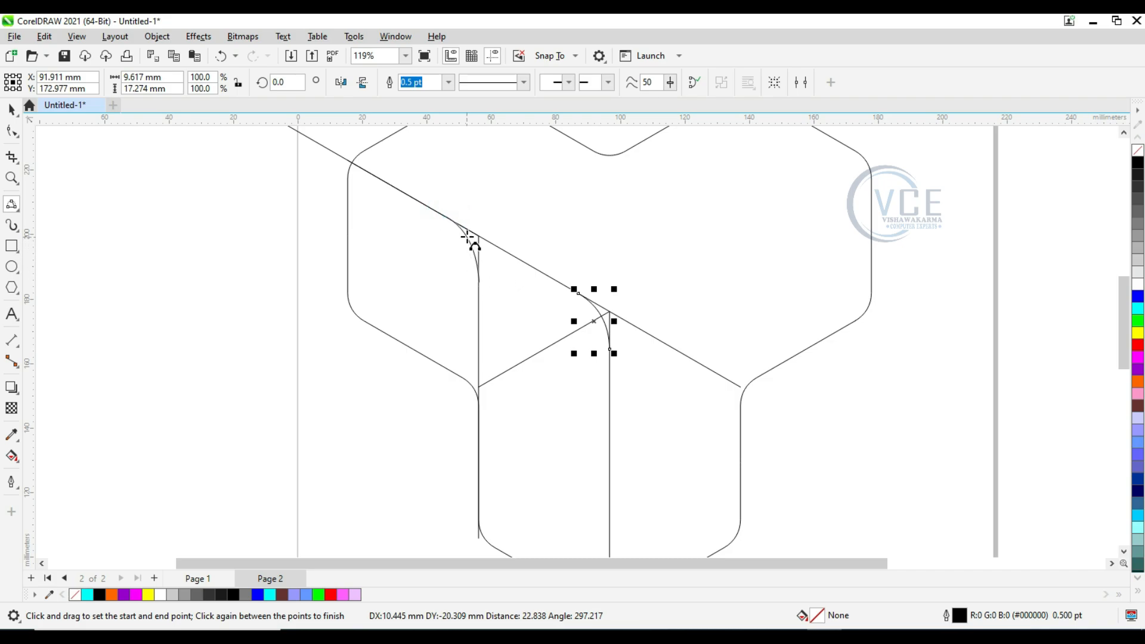
left_click(468, 237)
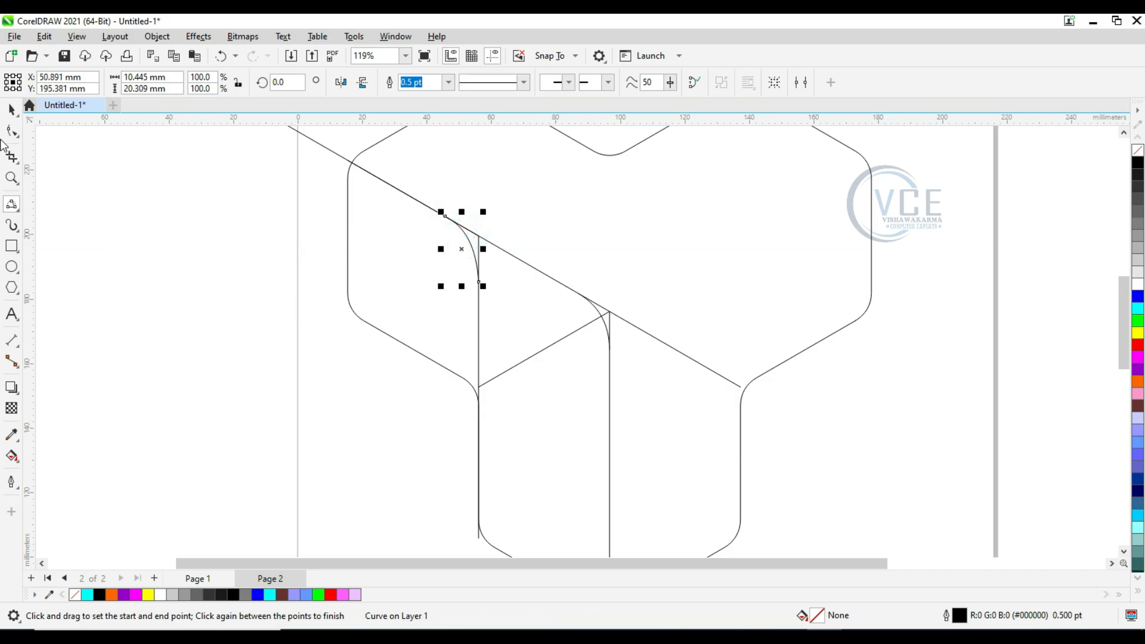
left_click(10, 110)
left_click(61, 223)
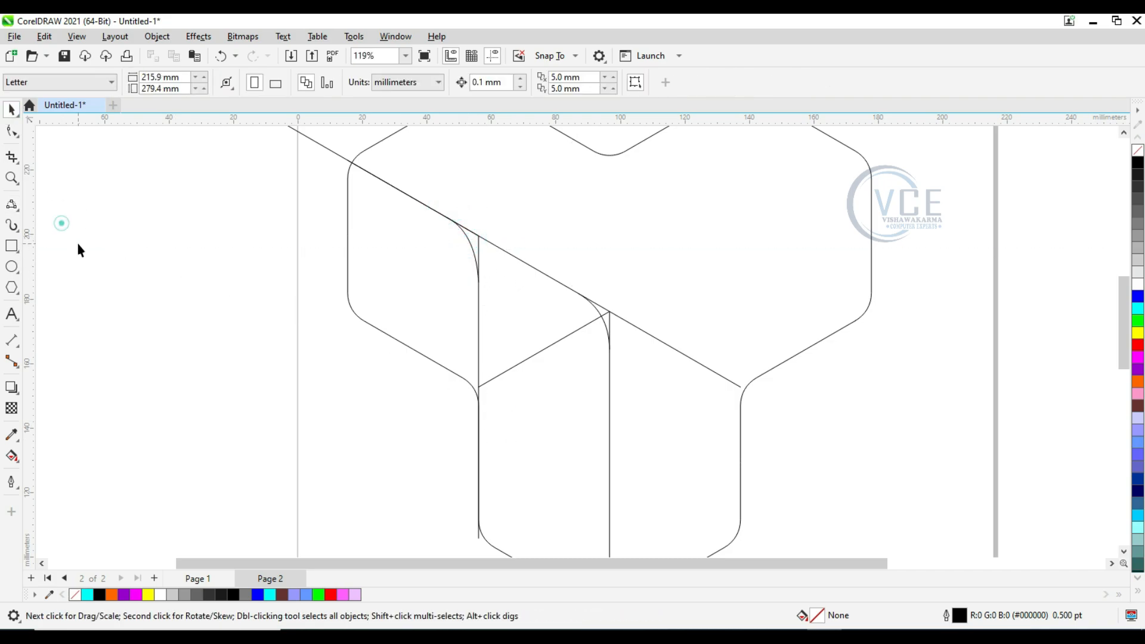
Smart Fill the left region, the sliver beside its curve, the middle triangle and the lower-left band with cyan and a black 0.567 pt outline.
left_click(13, 461)
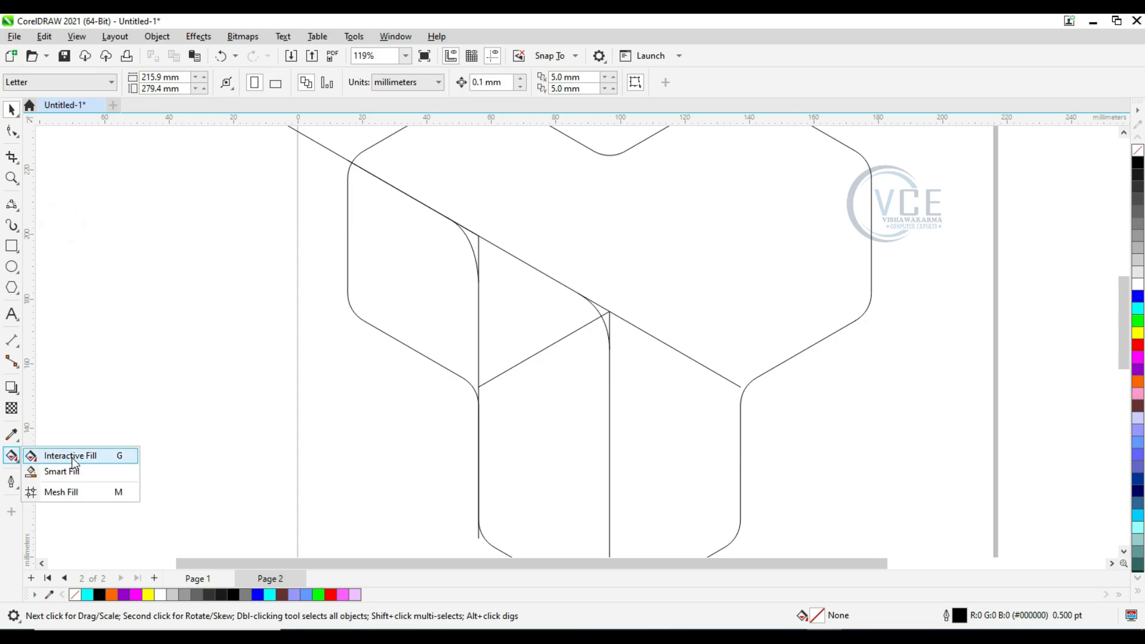
left_click(106, 466)
left_click(405, 287)
left_click(475, 251)
left_click(490, 260)
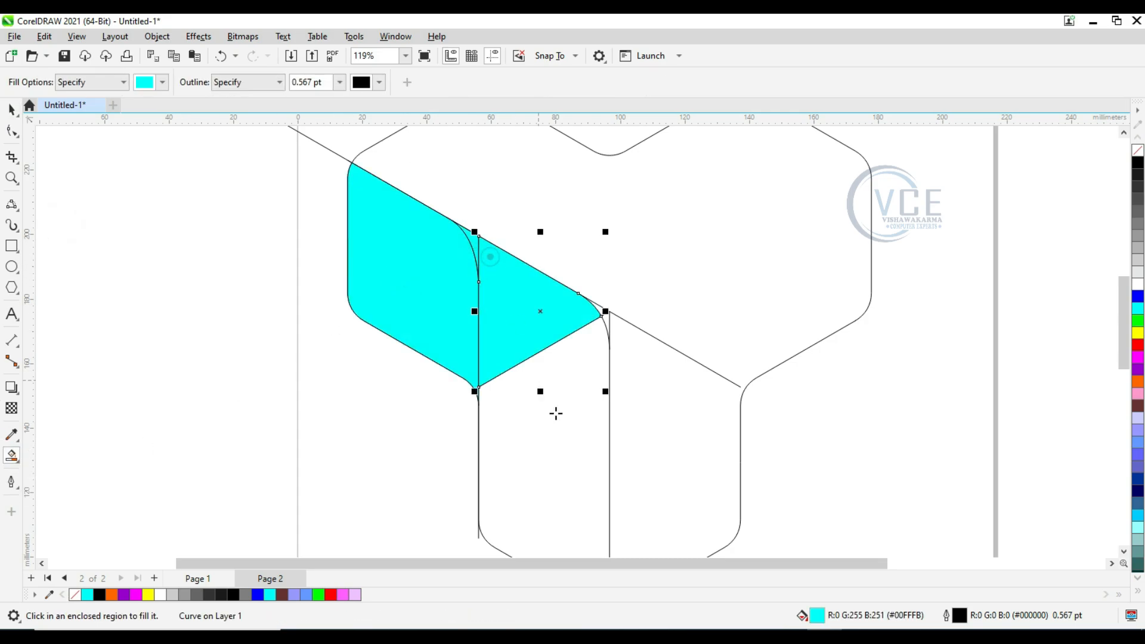
left_click(555, 413)
left_click(10, 110)
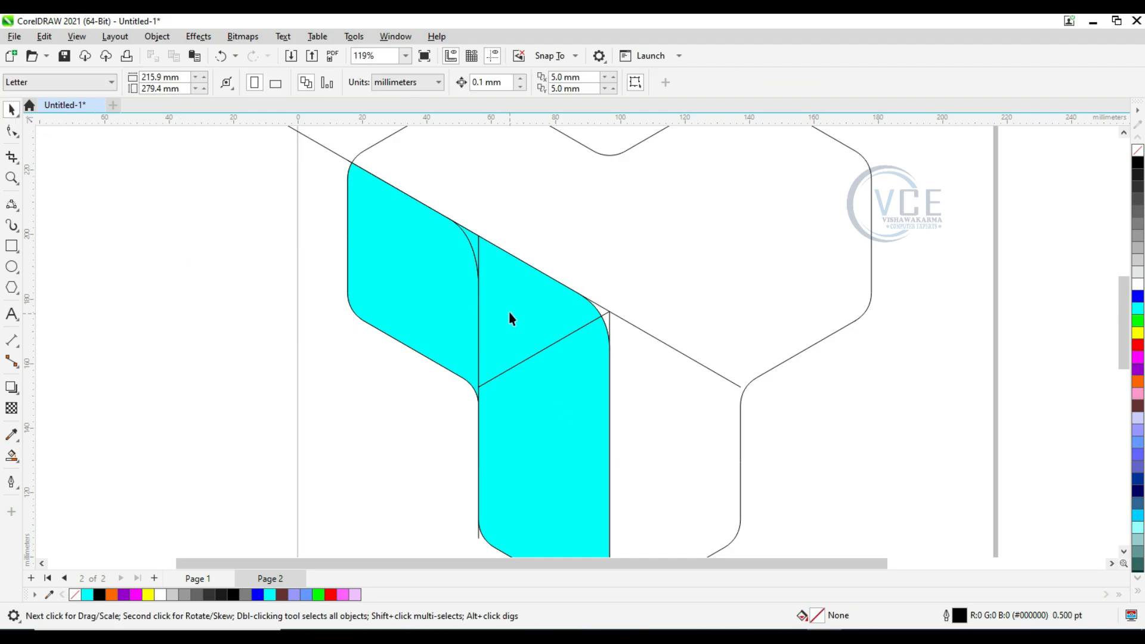
Apply a linear fountain fill to the left cyan piece, running diagonally down to the right from cyan to black (#000000).
left_click(7, 459)
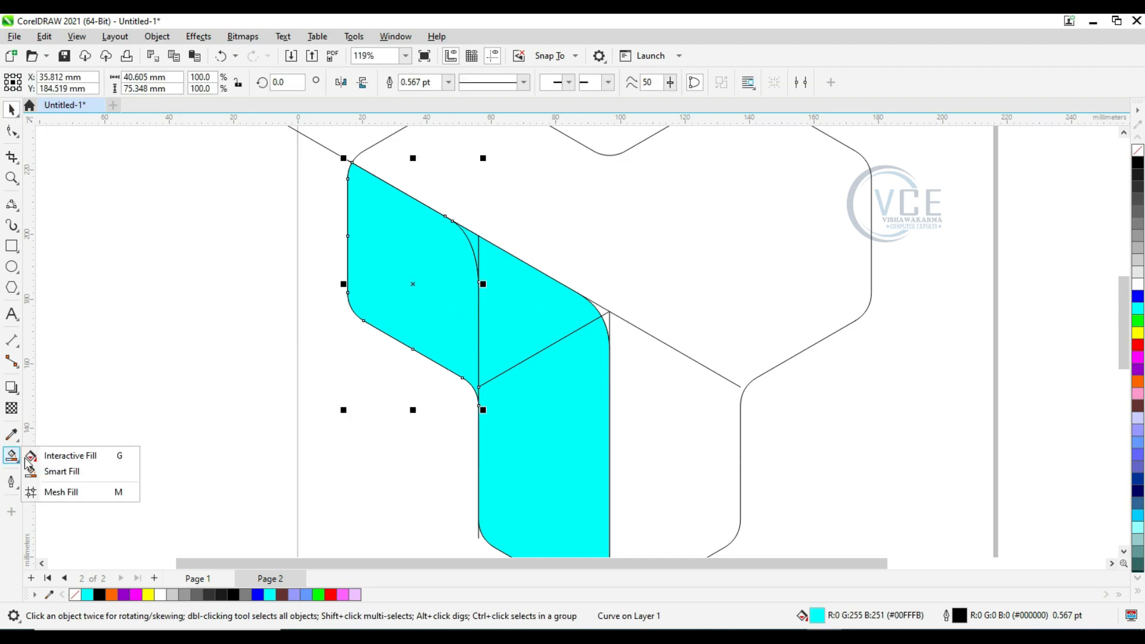
left_click(48, 471)
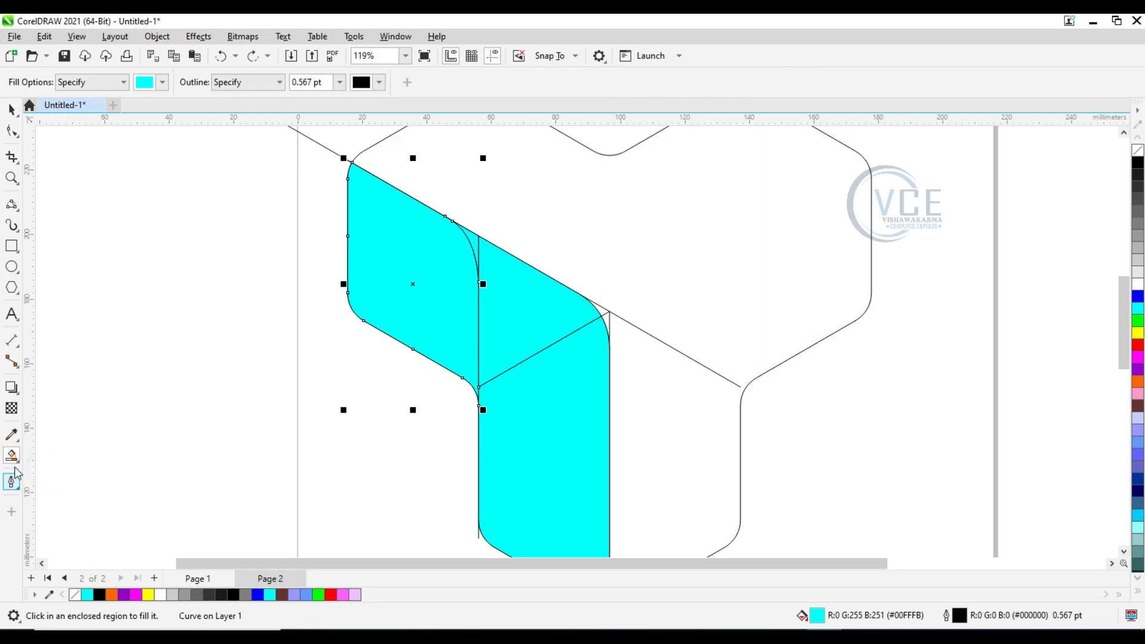
key("g")
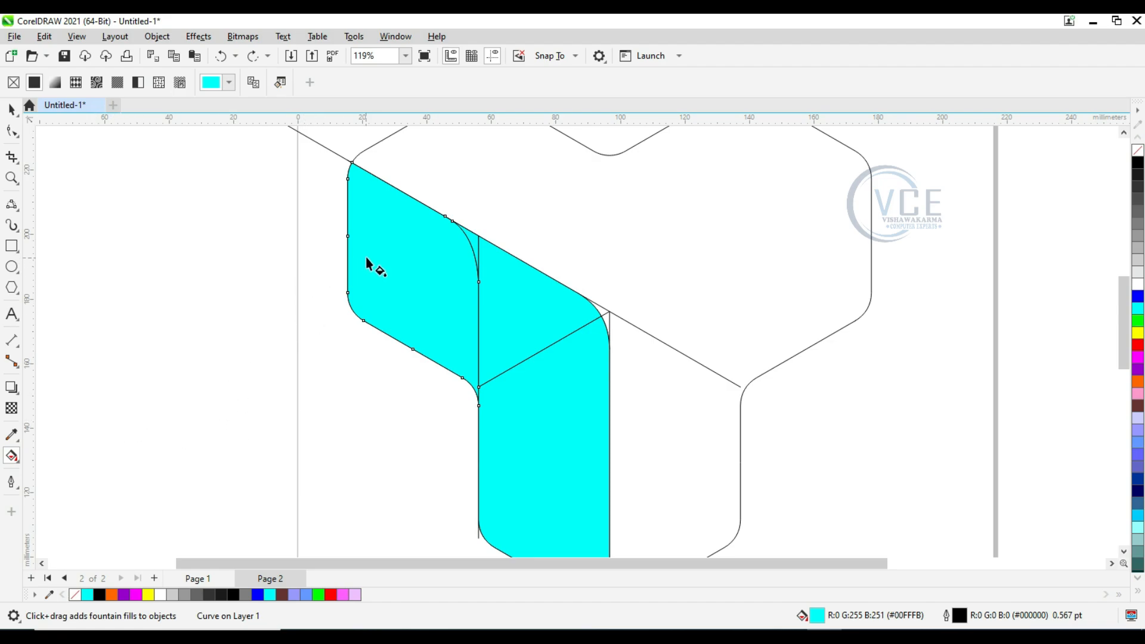
left_click_drag(362, 255, 467, 307)
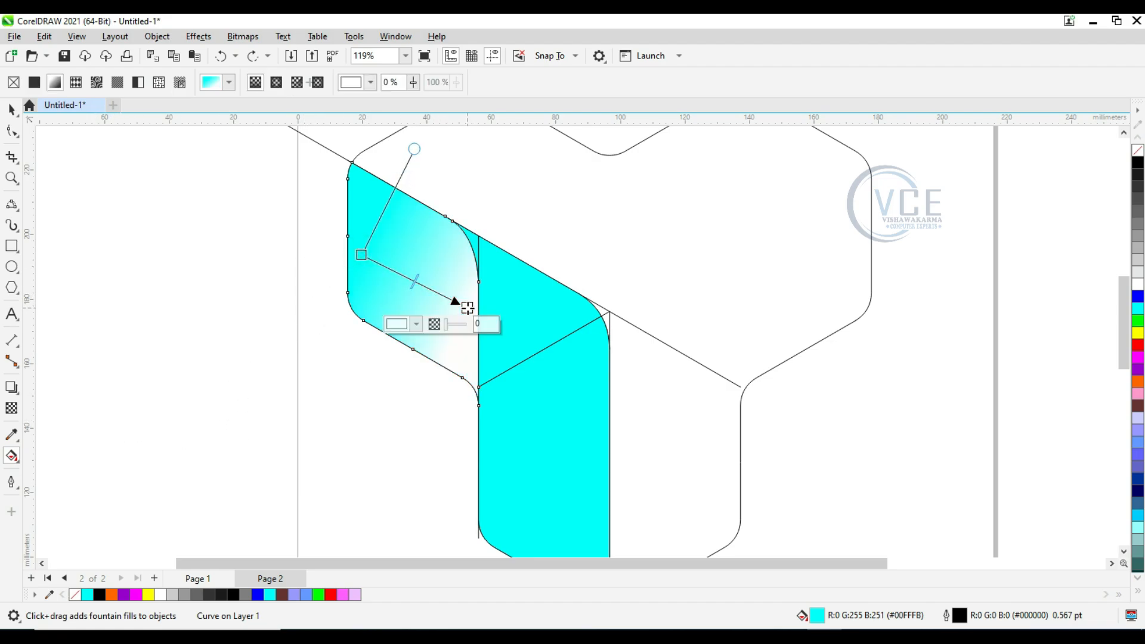
left_click(414, 334)
left_click_drag(427, 432, 332, 537)
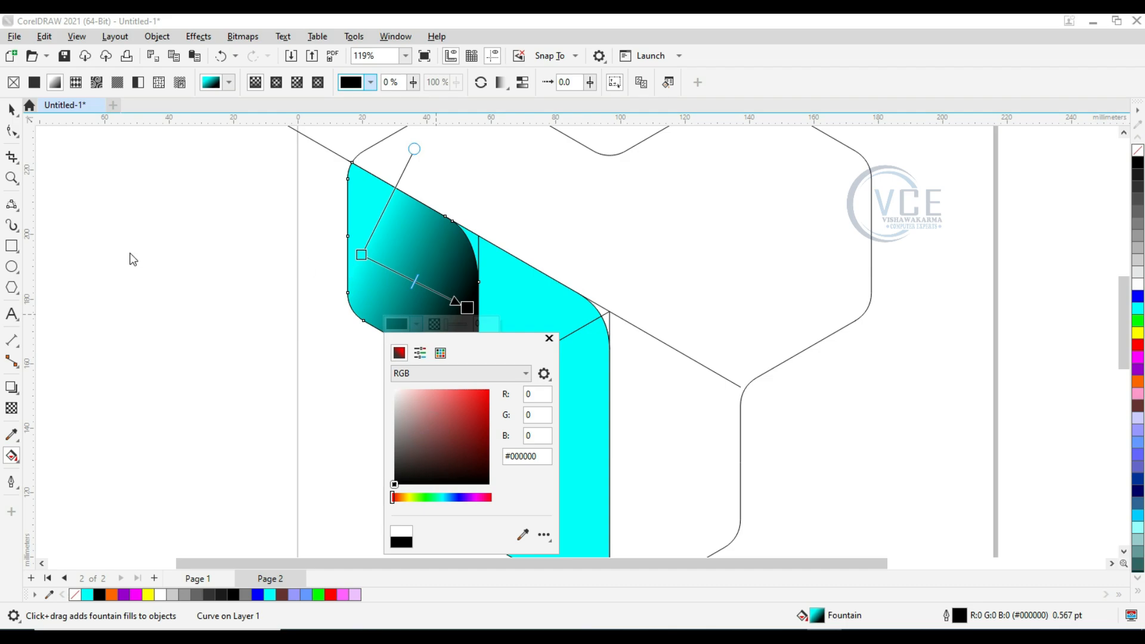
left_click(11, 109)
left_click(262, 356)
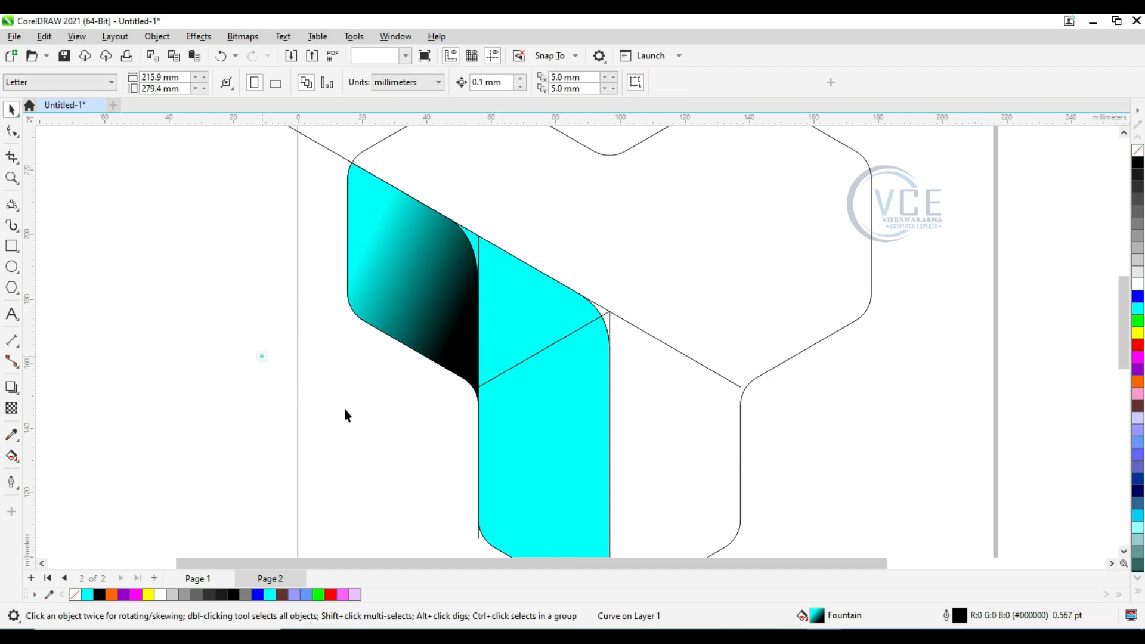
Weld the sliver, the middle triangle and the lower-left band into one cyan piece.
left_click(540, 318)
left_click(511, 302)
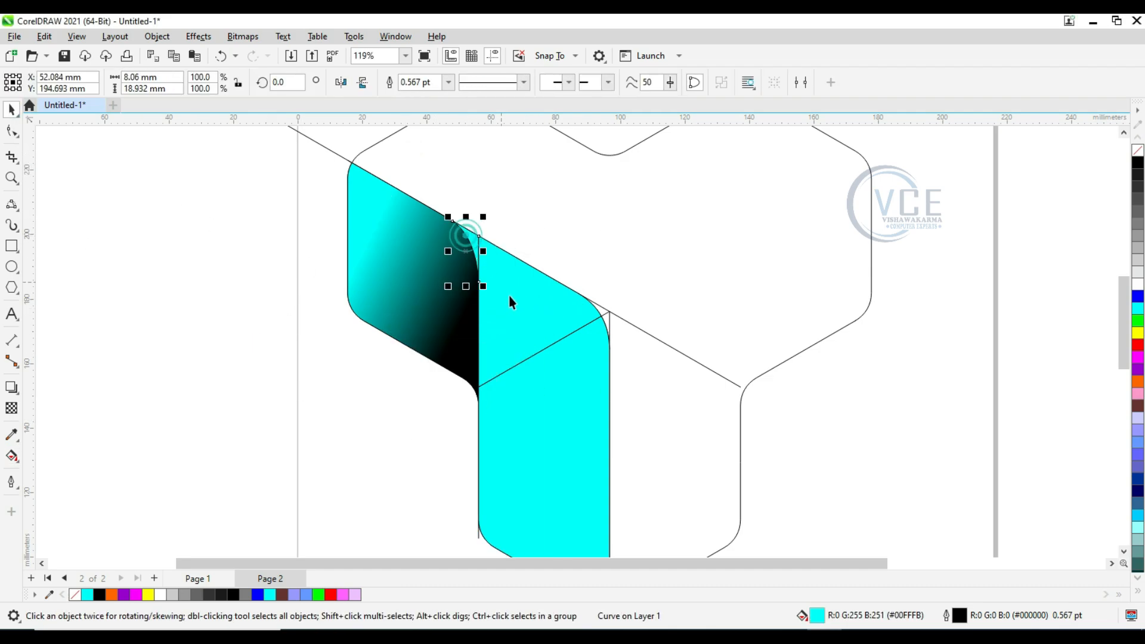
left_click(509, 295, "shift")
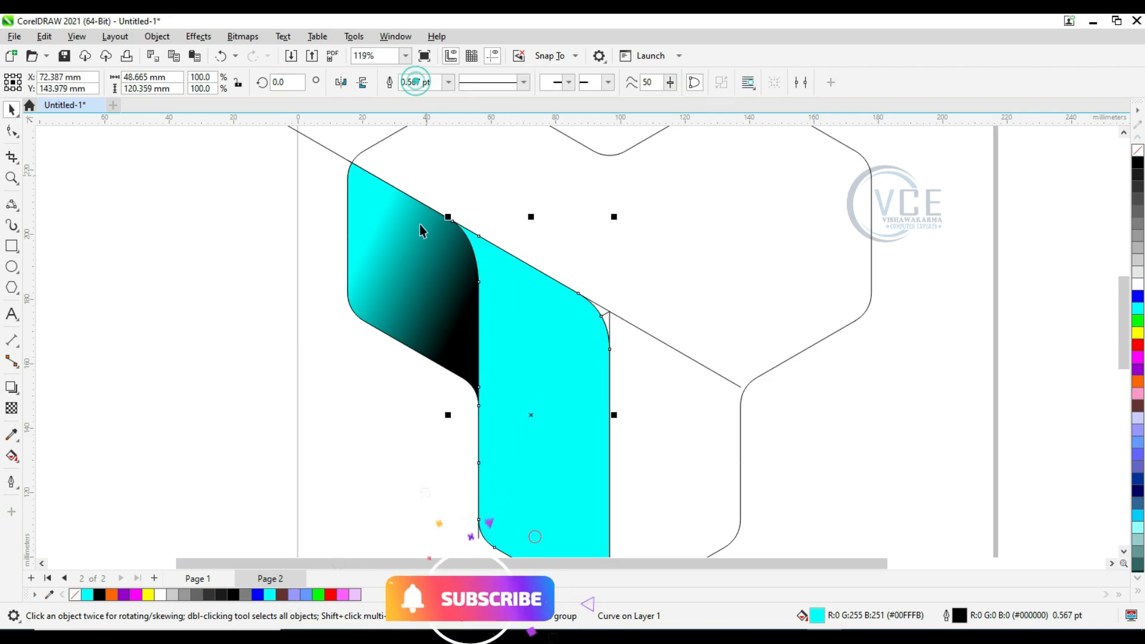
left_click(330, 371)
Apply a linear fountain fill to the welded band, running vertically from cyan at its upper bend down to white near its lower edge.
left_click(12, 456)
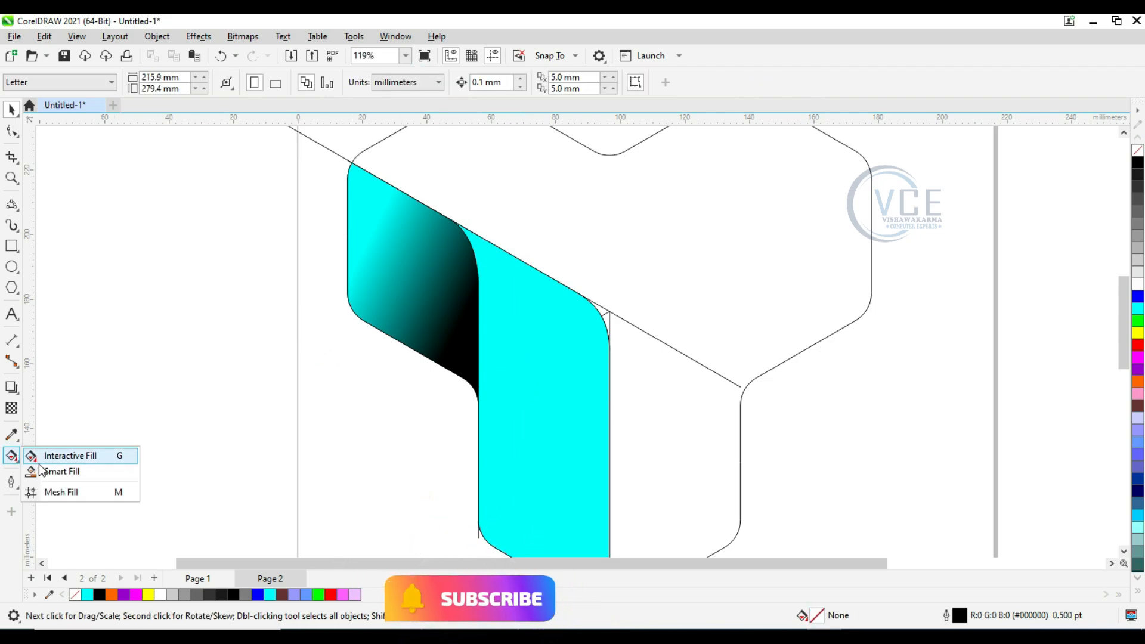
left_click(68, 456)
left_click(529, 292)
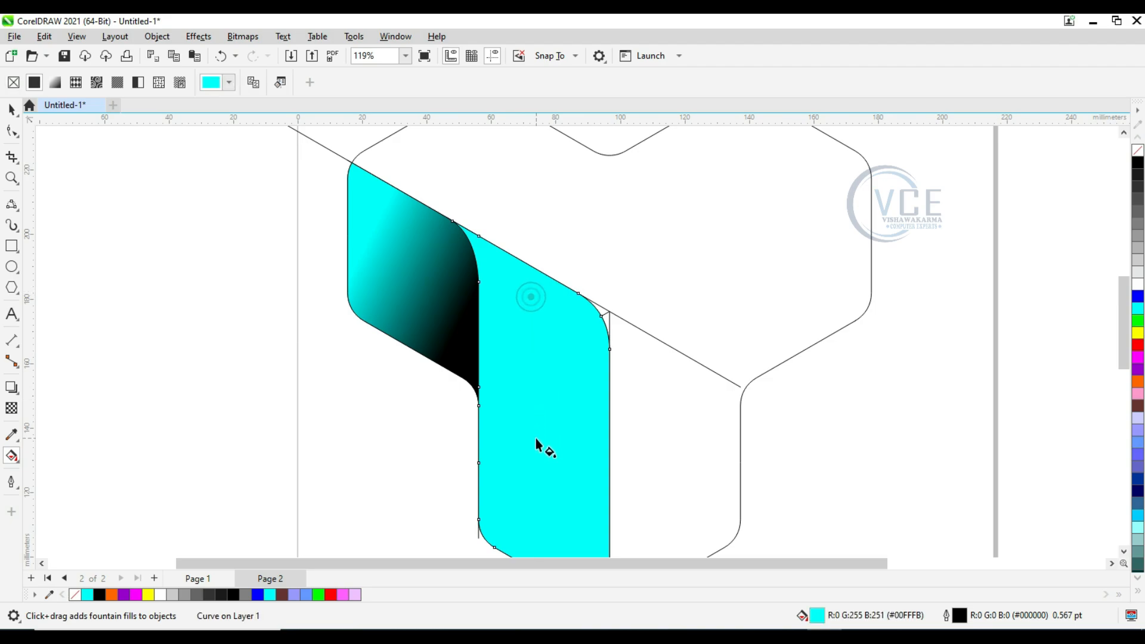
left_click(56, 84)
scroll(646, 439, "down", 2)
scroll(547, 539, "up", 2)
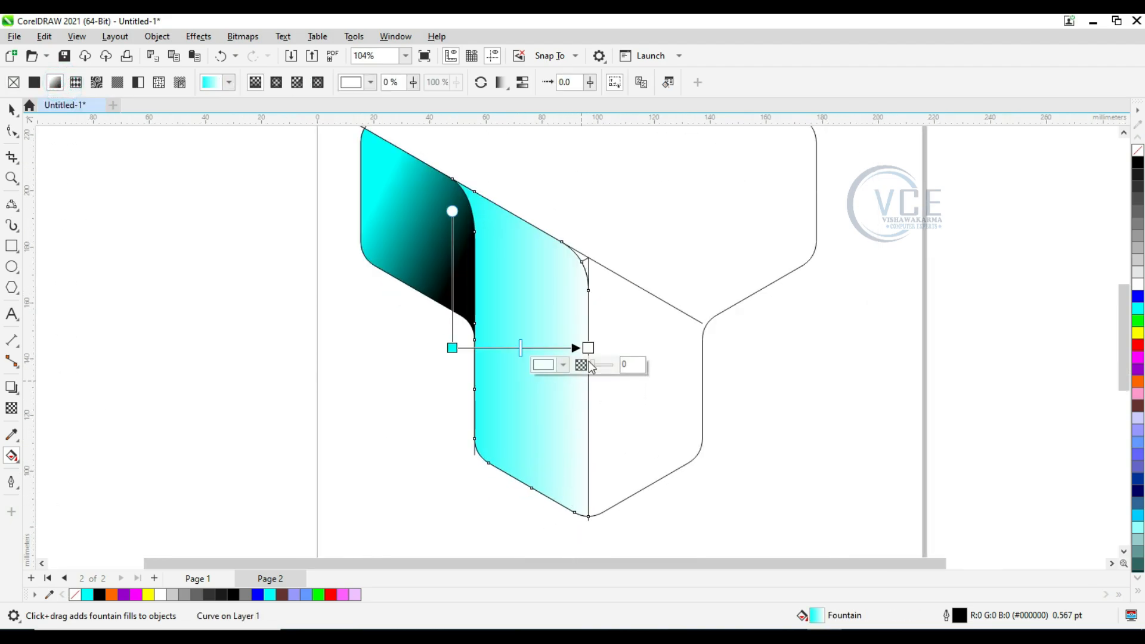
left_click_drag(588, 348, 537, 468)
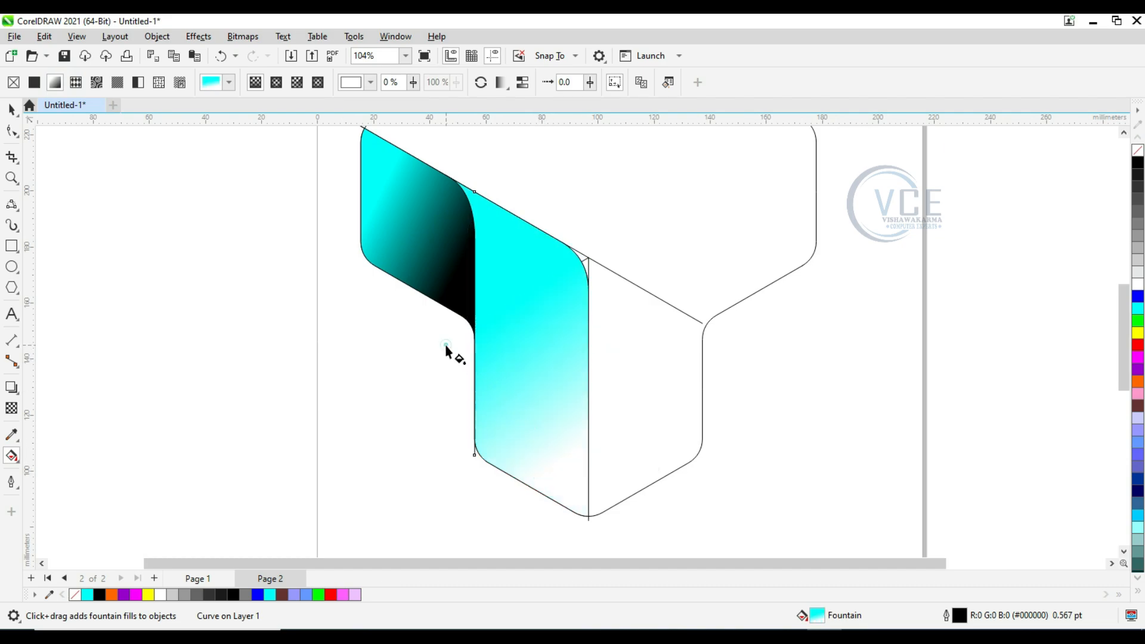
left_click(511, 376)
left_click_drag(450, 342, 535, 249)
left_click_drag(539, 473, 535, 470)
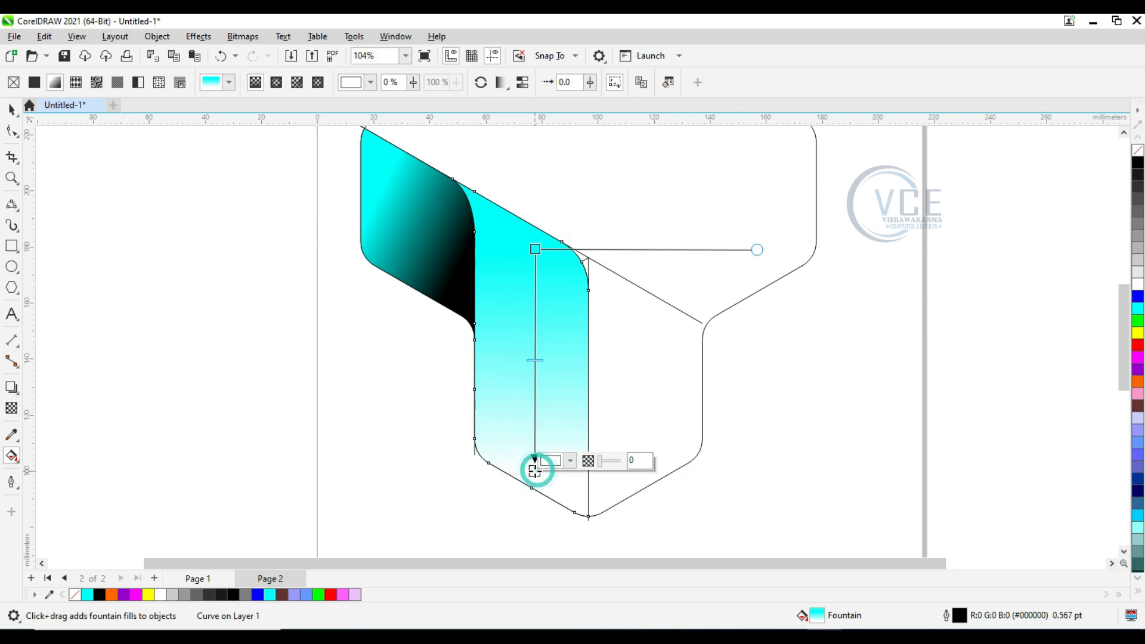
Set both end colours of the band's fountain fill to black (#000000).
left_click(550, 460)
left_click(556, 382)
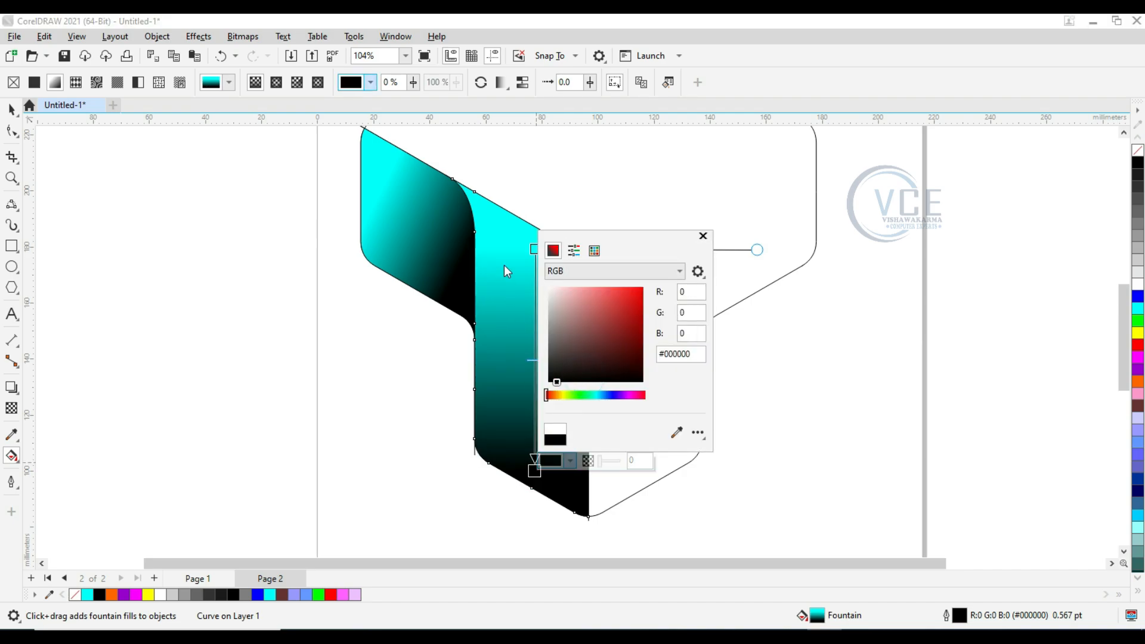
left_click(534, 249)
left_click(550, 240)
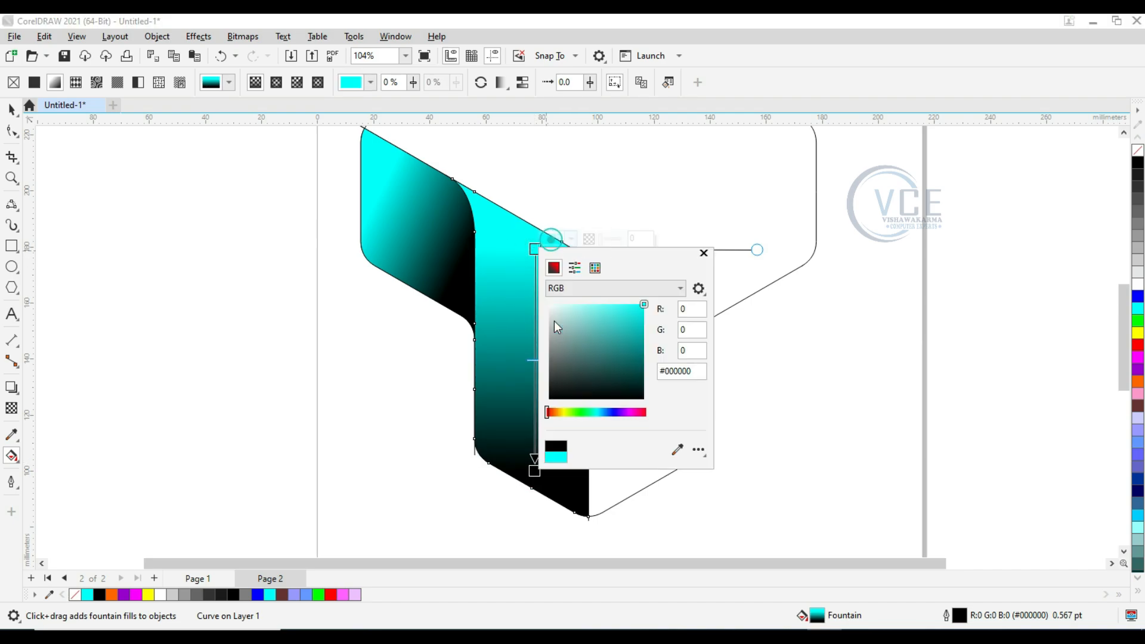
left_click_drag(568, 334, 441, 538)
left_click(439, 539)
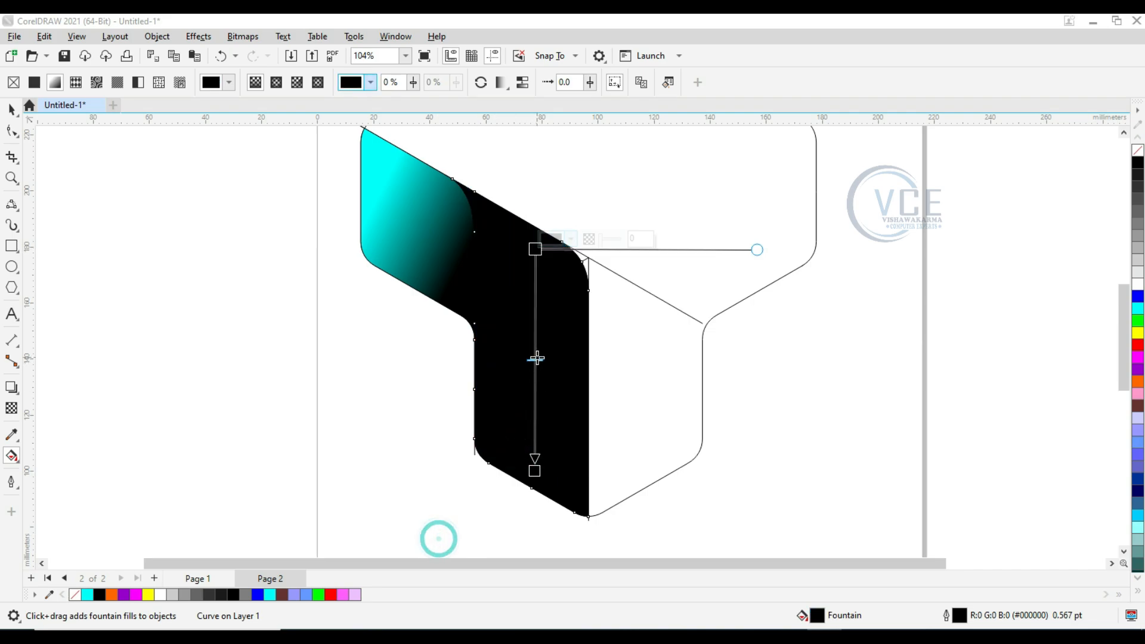
Add a cyan (#00FFFB) colour node at 54% of the band's gradient and extend both black ends slightly outward.
left_click(534, 359)
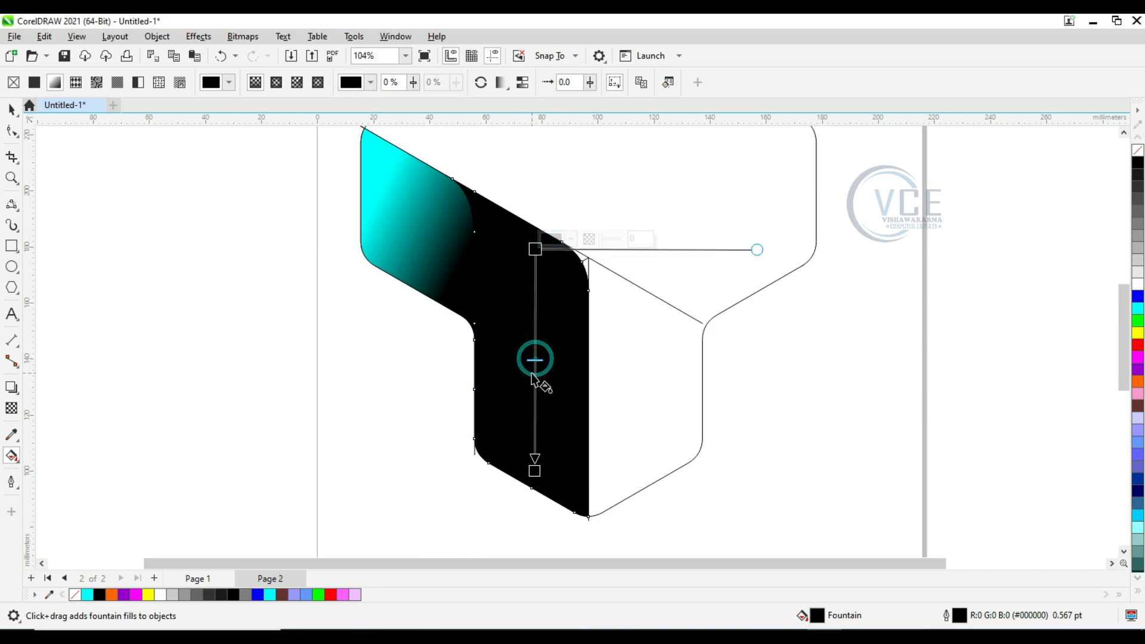
left_click(570, 358)
left_click(668, 406)
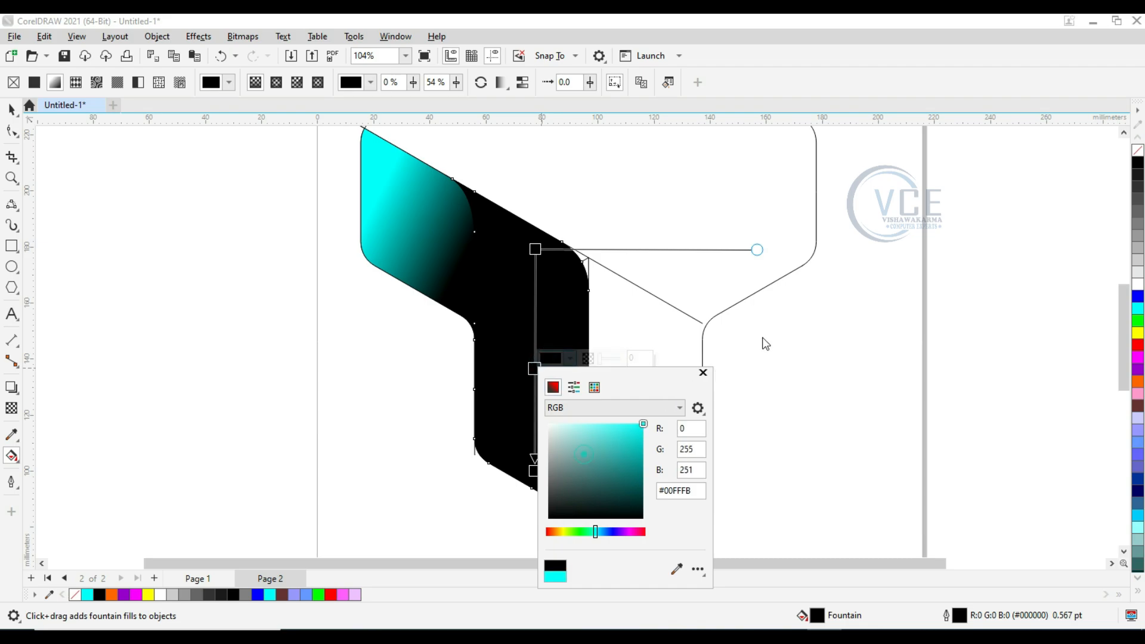
left_click(816, 327)
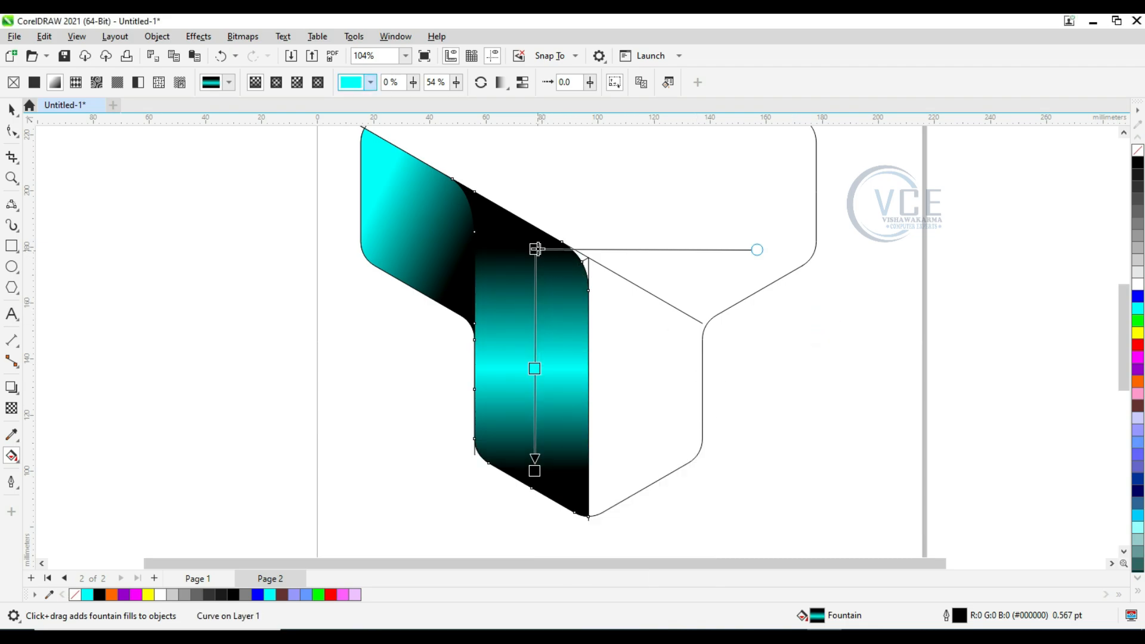
left_click_drag(535, 249, 537, 236)
left_click_drag(535, 471, 536, 481)
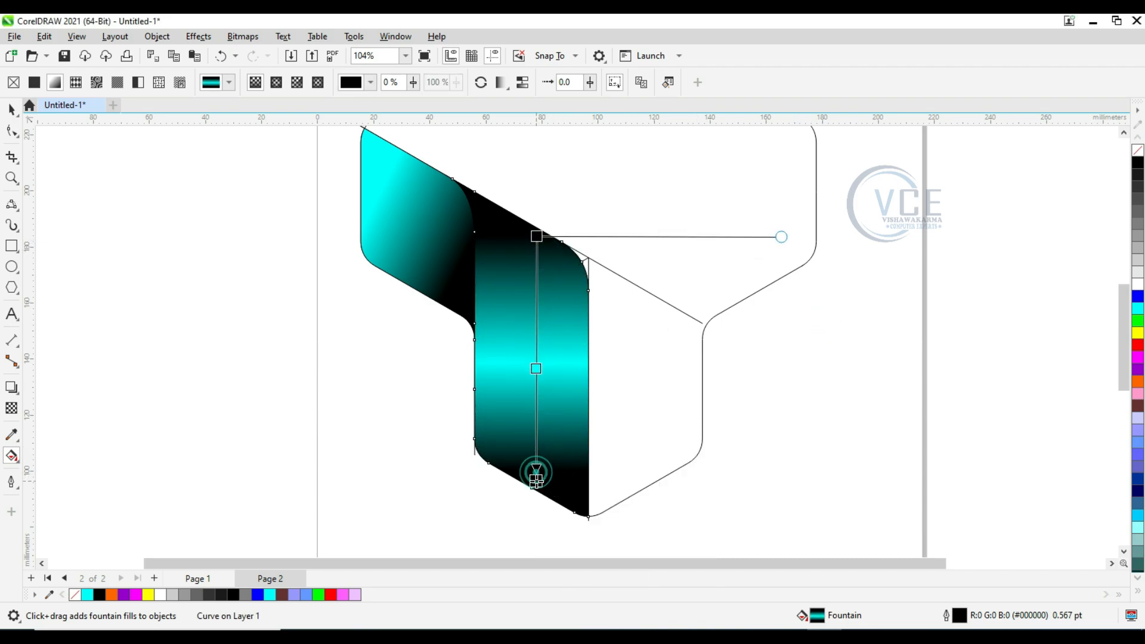
Recolour the middle node of the band's gradient to magenta (#FF00FF).
double_click(536, 369)
left_click(571, 358)
left_click(627, 531)
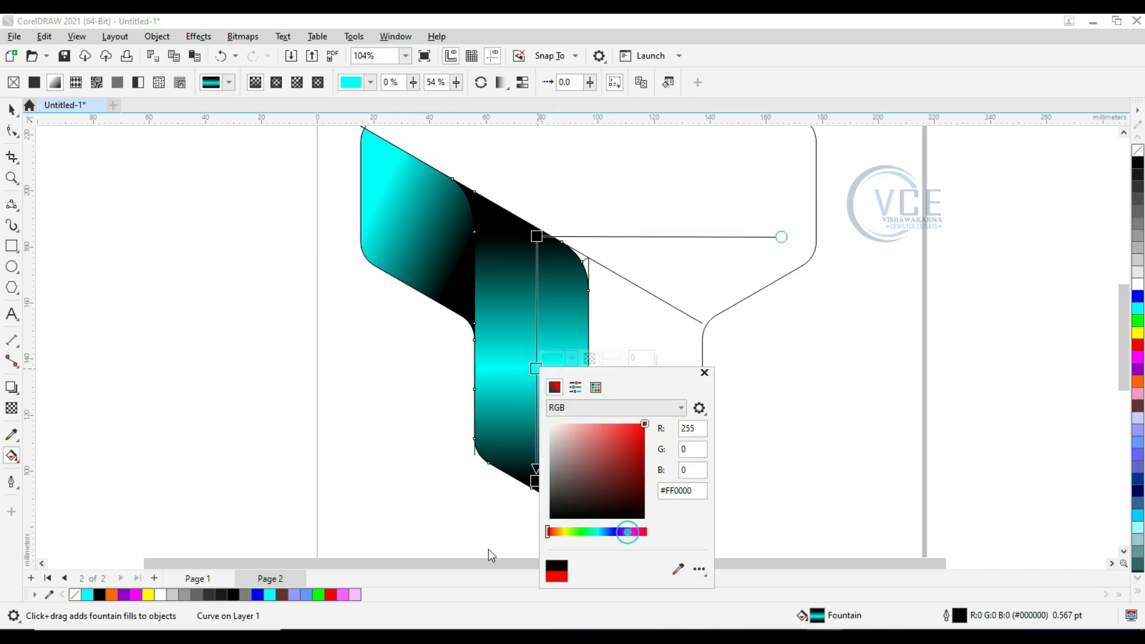
left_click(429, 275)
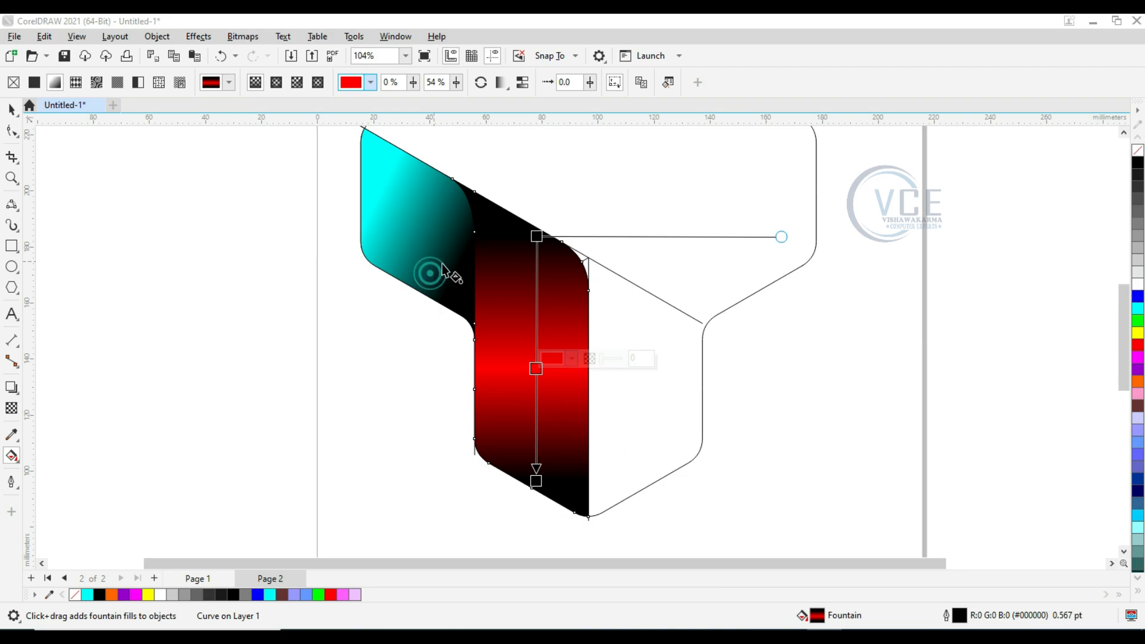
left_click(553, 359)
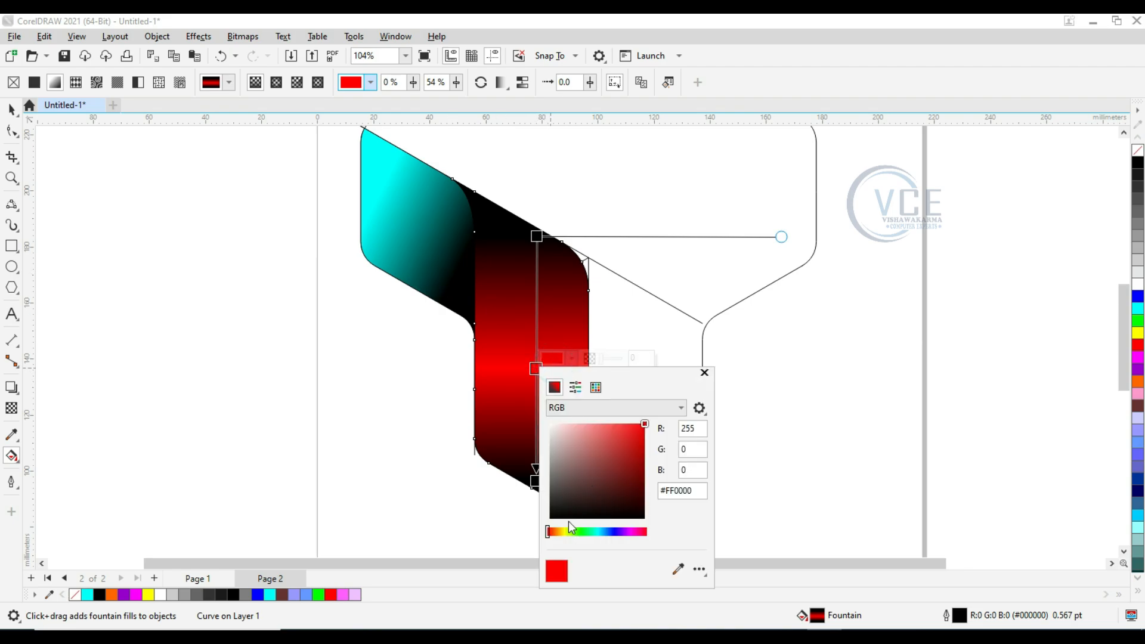
left_click(629, 532)
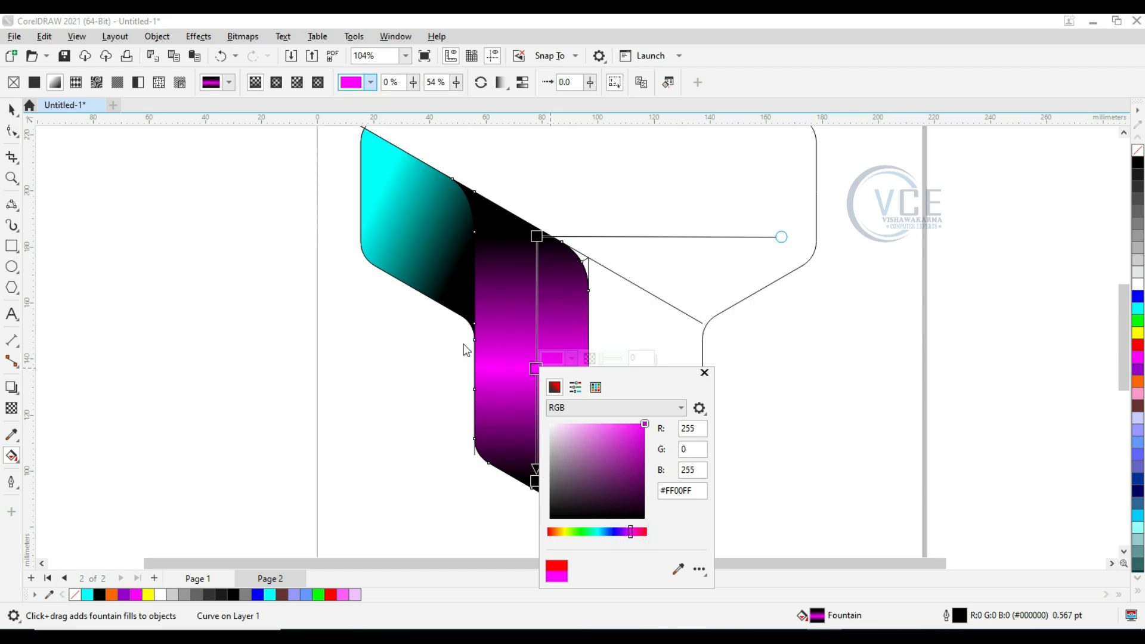
Replace the cyan start colour of the left piece's gradient with magenta sampled from the middle of the band.
left_click(408, 236)
left_click(408, 236)
left_click(373, 209)
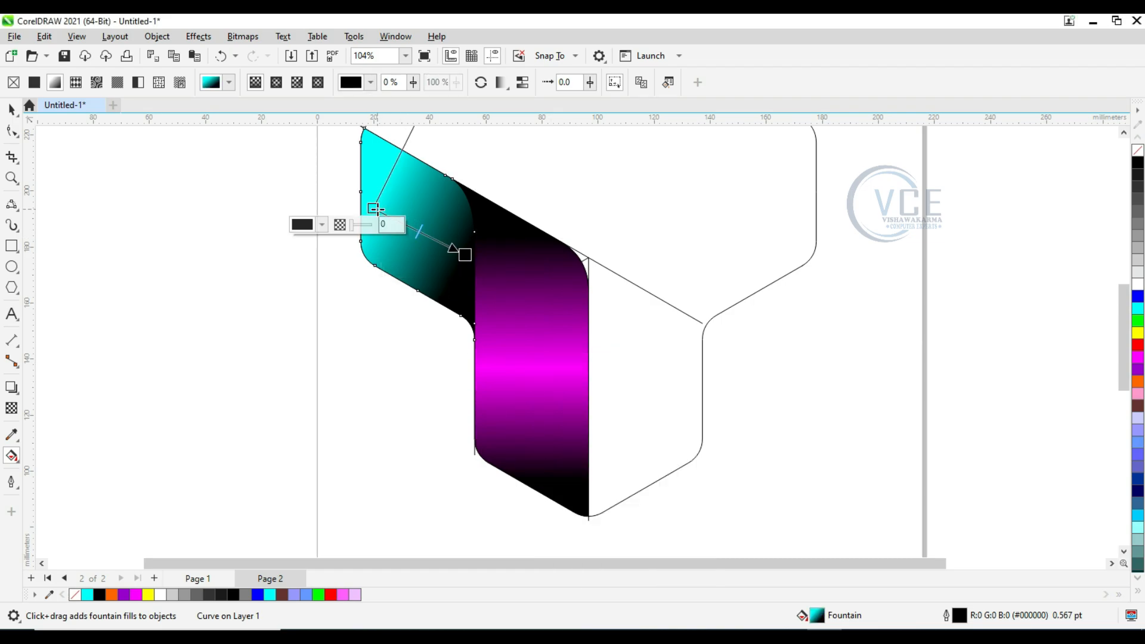
left_click(321, 224)
left_click(427, 435)
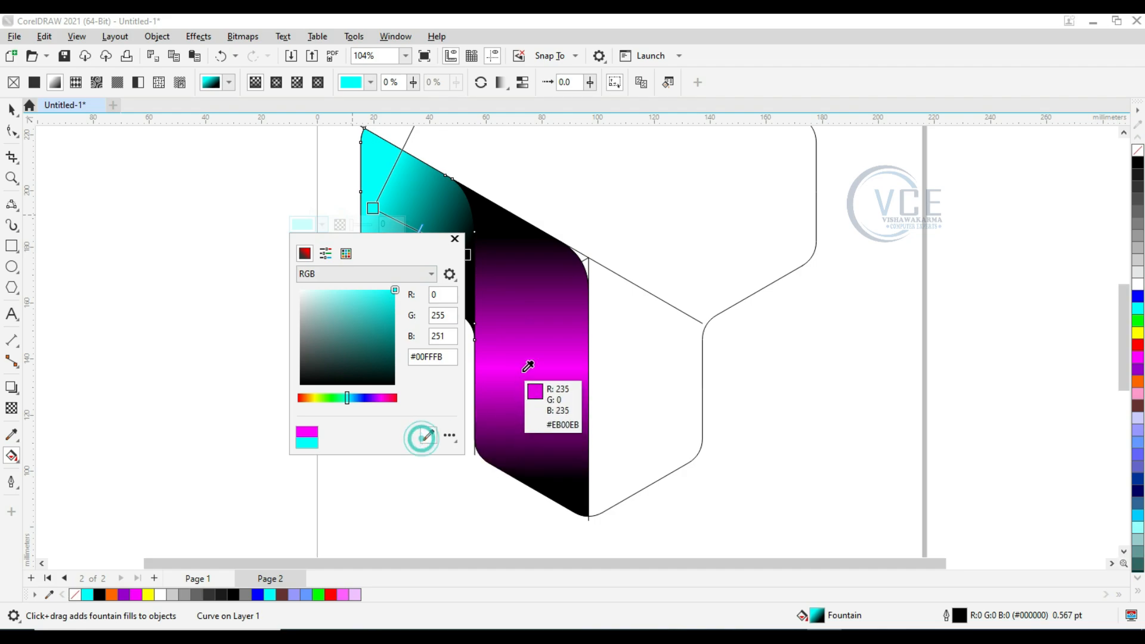
left_click(525, 365)
left_click(158, 225)
Group the two gradient-filled pieces and delete the welded hexagon outline behind them.
left_click(11, 110)
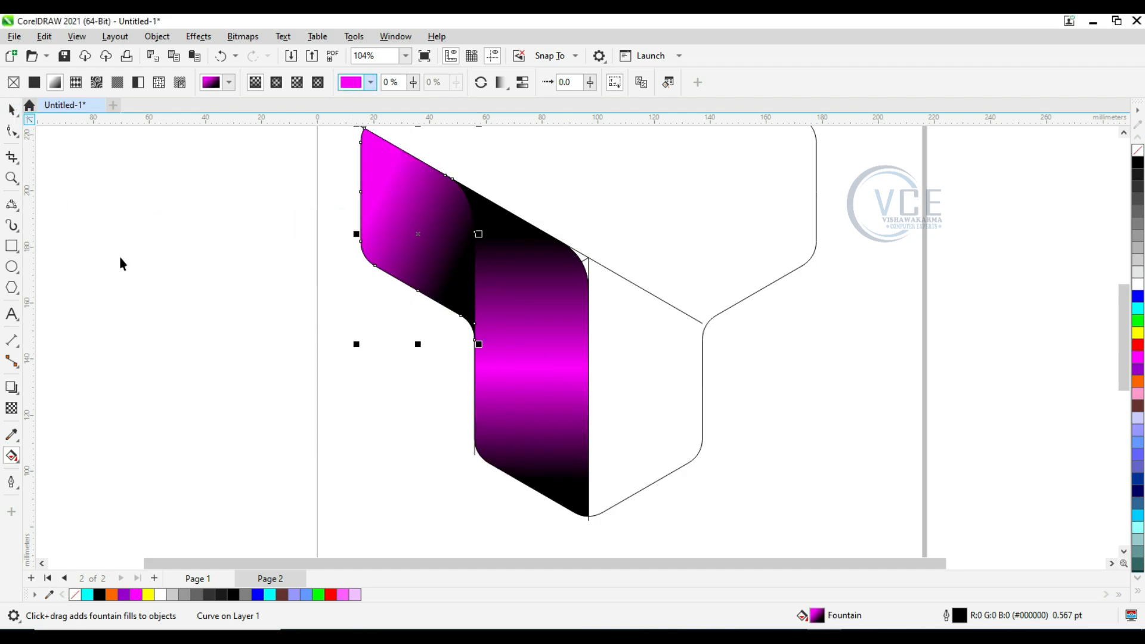
left_click(525, 322, "shift")
scroll(475, 356, "down", 1)
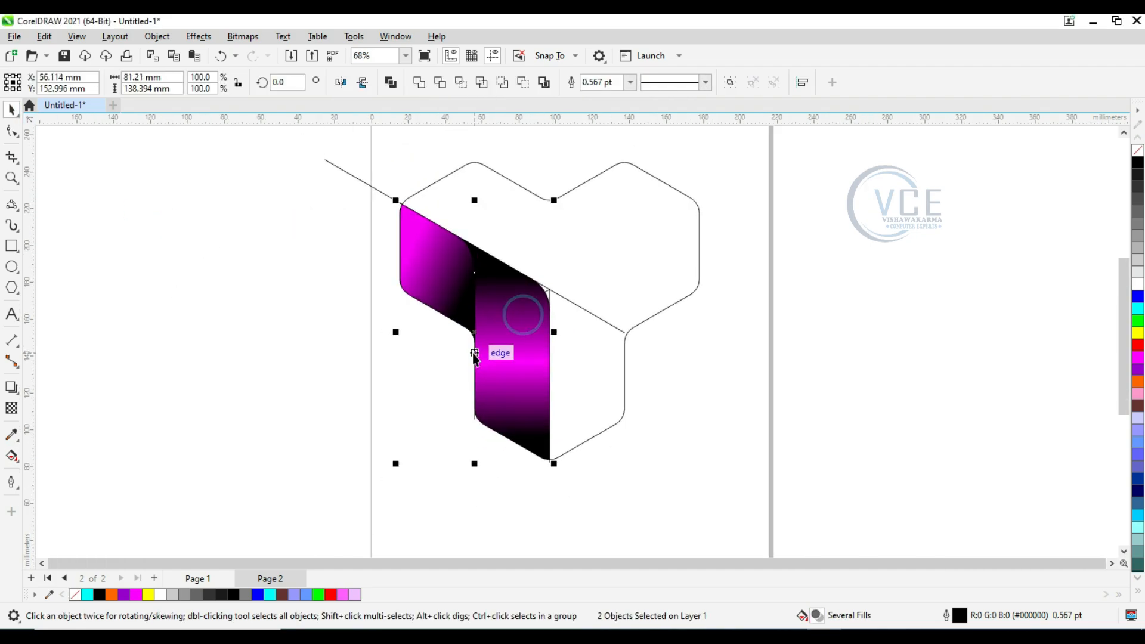
key("ctrl+g")
left_click(478, 343)
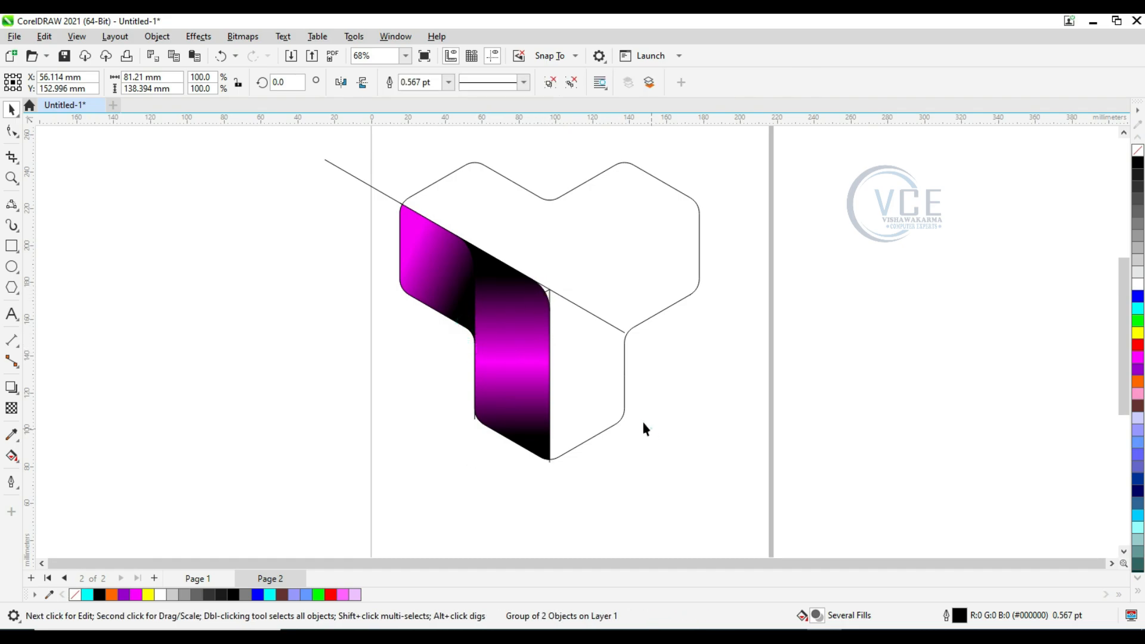
left_click(562, 363)
key("Delete")
Delete the remaining bent construction lines around the gradient strip.
left_click(602, 323)
left_click(593, 306)
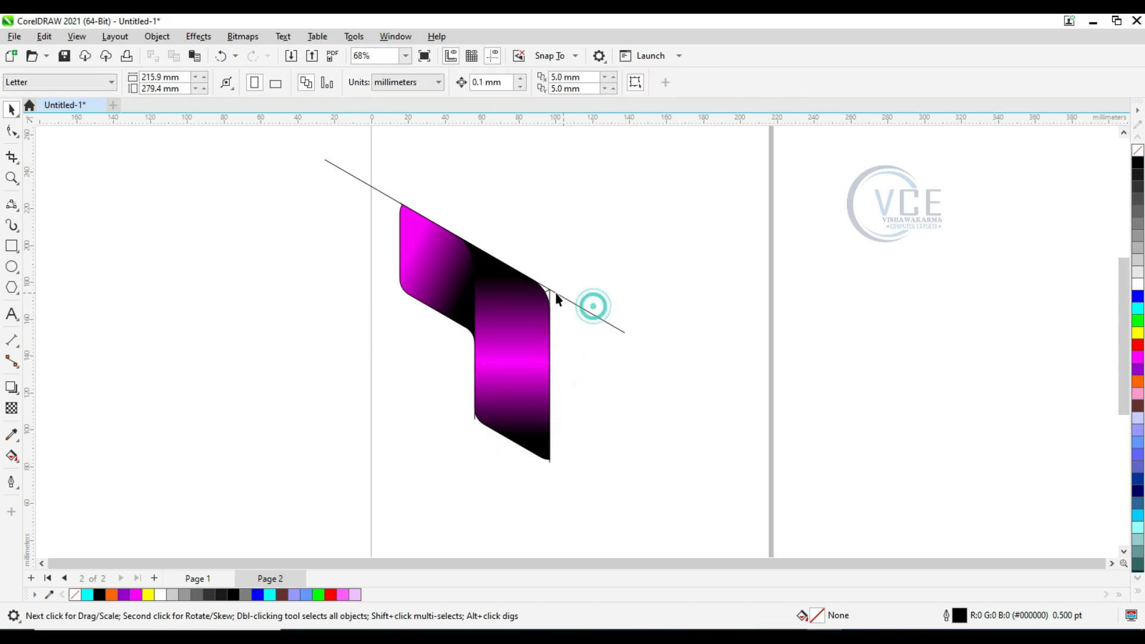
left_click(371, 186)
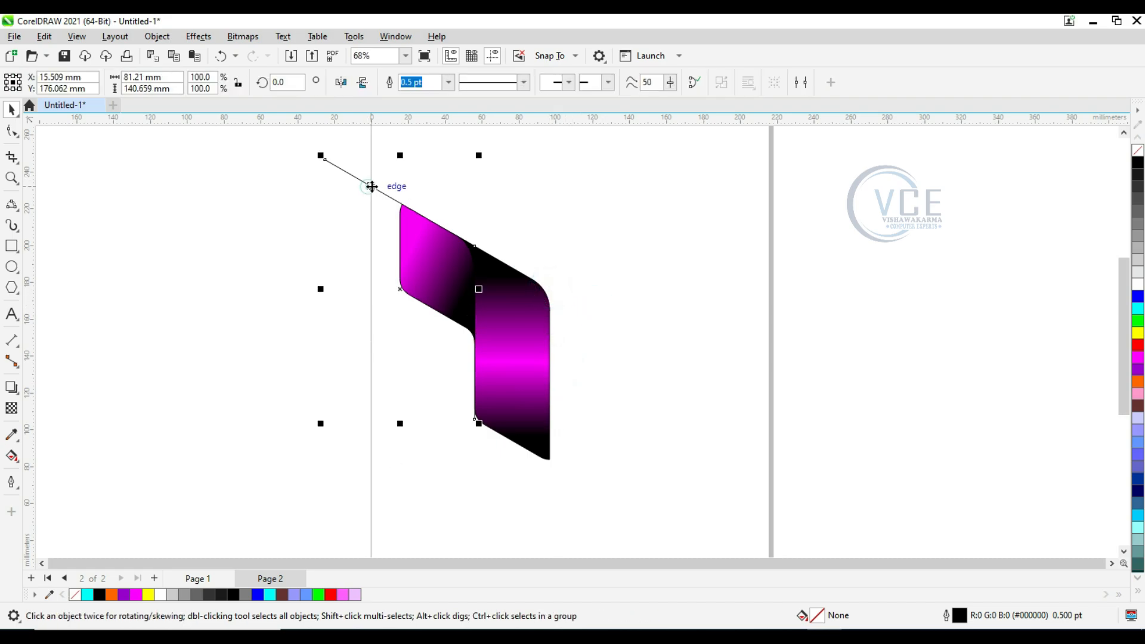
key("Delete")
scroll(347, 481, "down", 2)
scroll(447, 492, "up", 1)
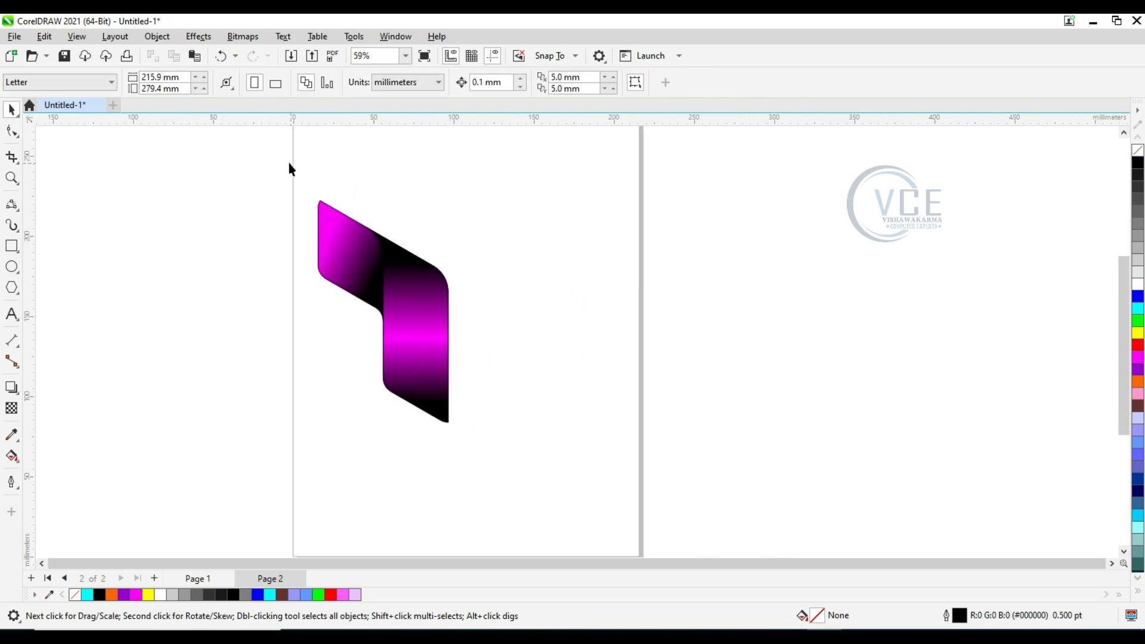
Try rotating the whole strip to 285° about its own centre, and undo the rotation and the line deletions.
left_click_drag(583, 512, 583, 512)
left_click(450, 355)
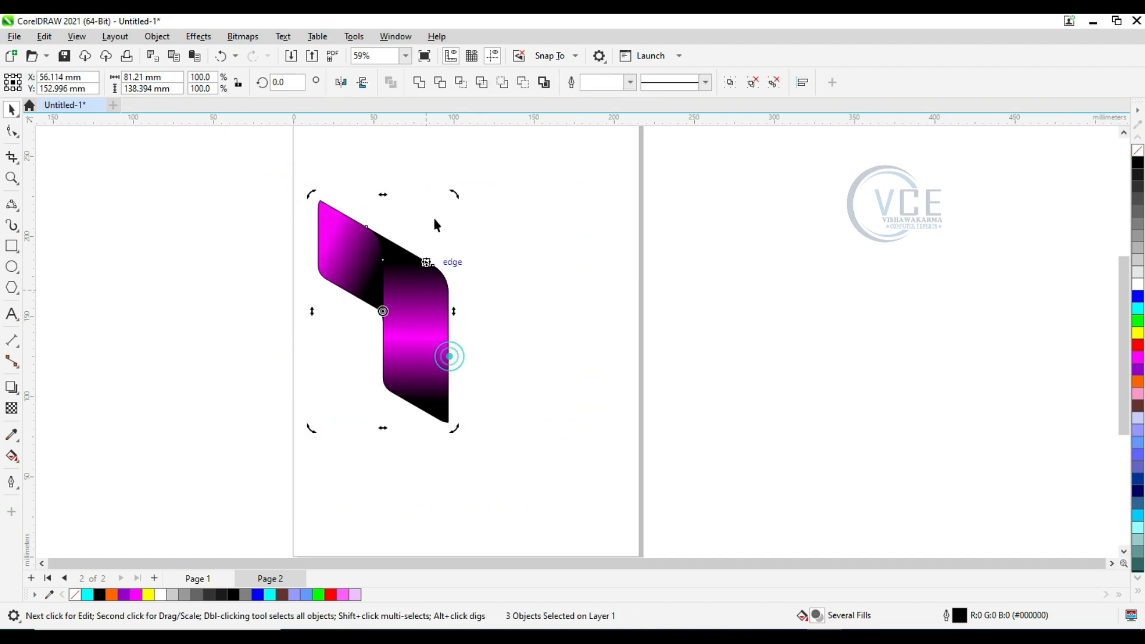
left_click_drag(455, 191, 516, 363)
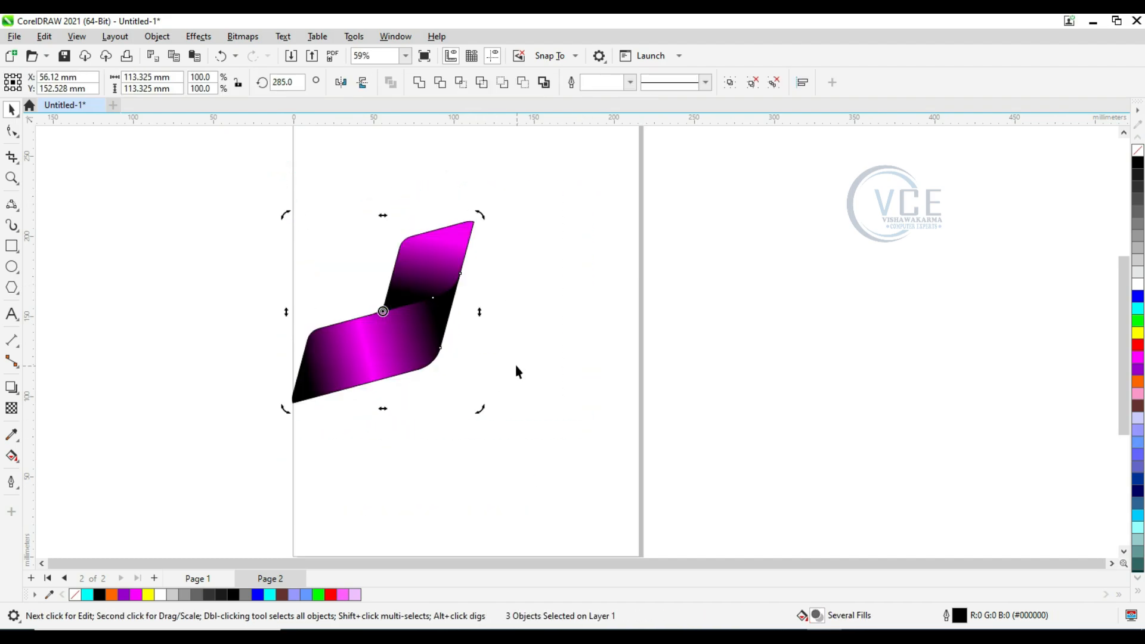
key("ctrl+z")
key("ctrl+z")
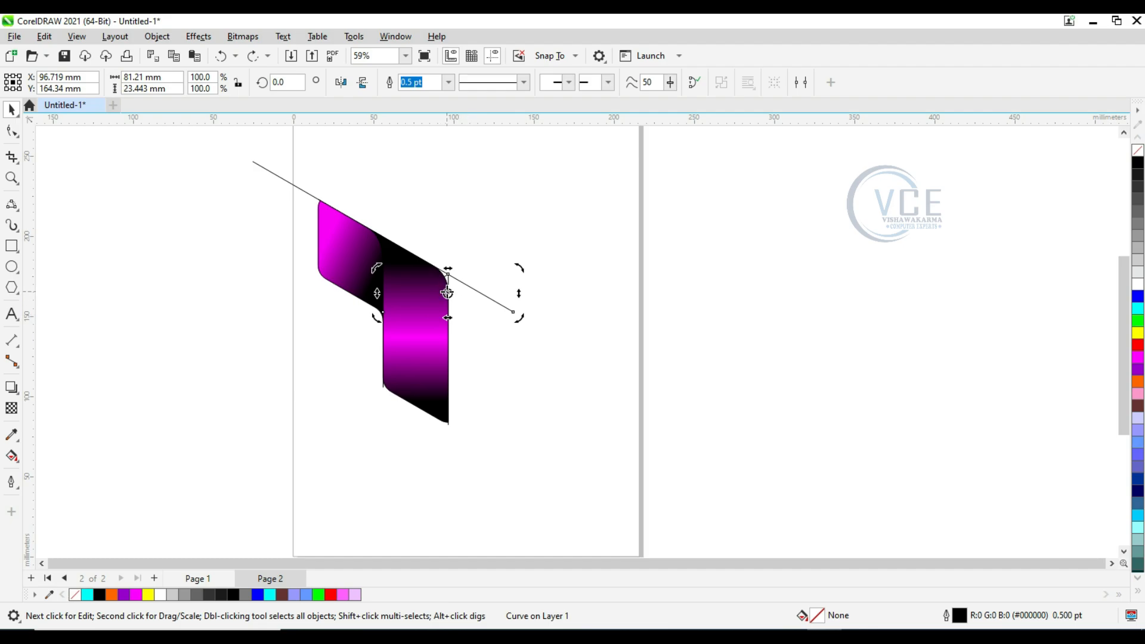
Place the grouped strip's rotation centre at the corner where the construction lines meet, and delete the lines running from that corner.
left_click(496, 365)
left_click(432, 340)
left_click(425, 301)
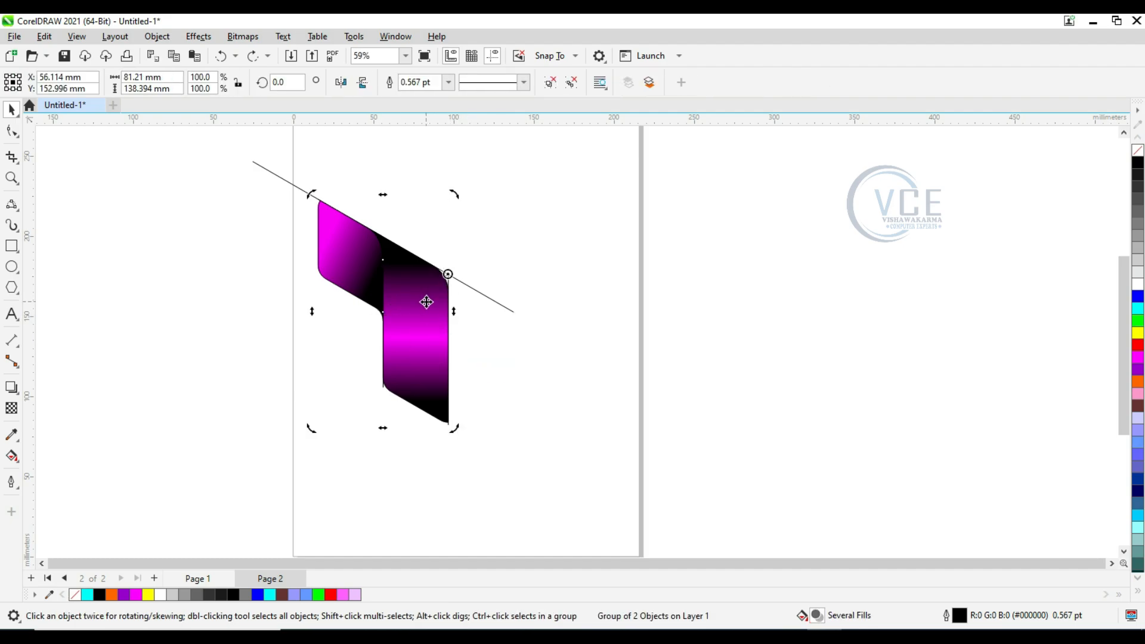
left_click(498, 306)
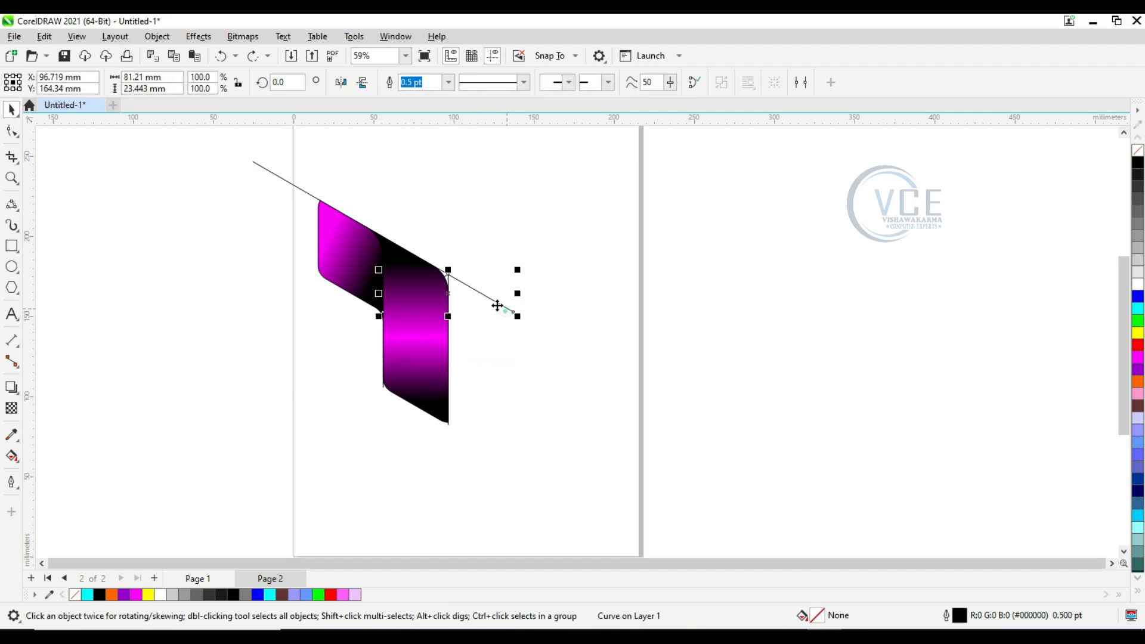
key("Delete")
left_click(447, 277)
Create two copies of the grouped strip, each rotated a further 120° clockwise about the corner point, completing the three-armed logo.
left_click(438, 297)
left_click(441, 294)
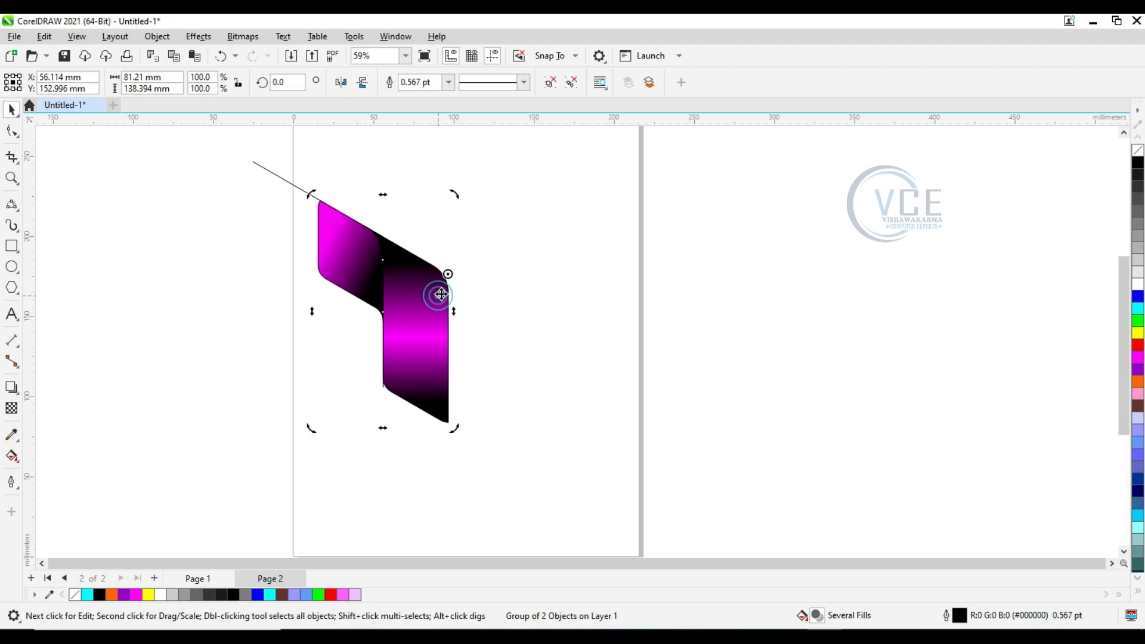
left_click_drag(454, 191, 507, 322)
key("ctrl+r")
left_click(399, 503)
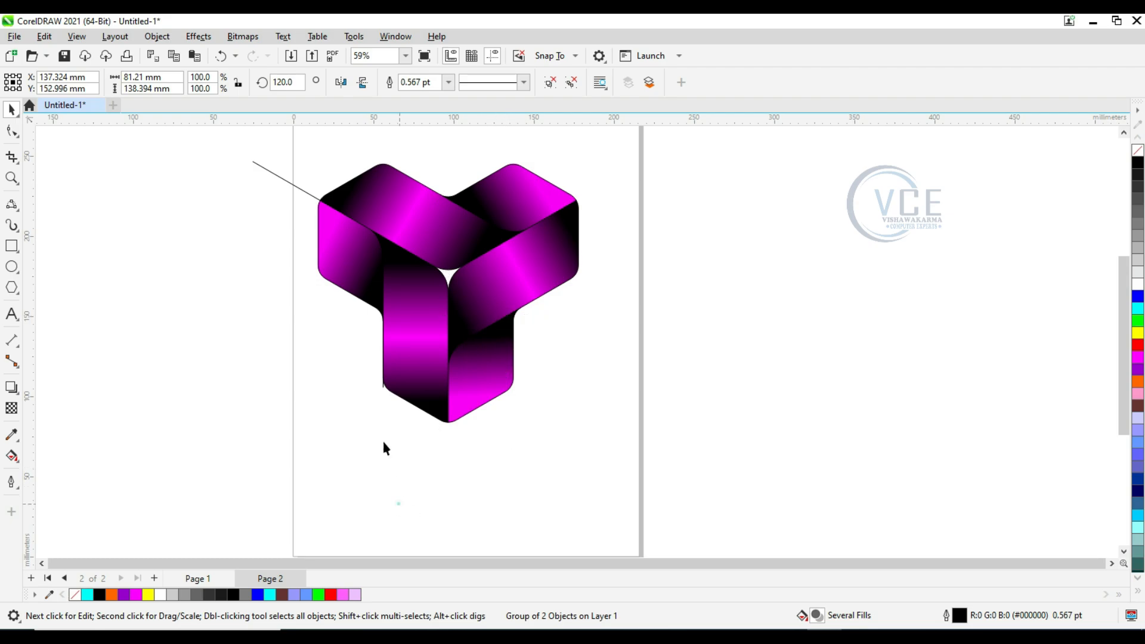
Delete the leftover diagonal construction line and select all pieces of the logo.
left_click(288, 182)
key("Delete")
scroll(329, 242, "down", 2)
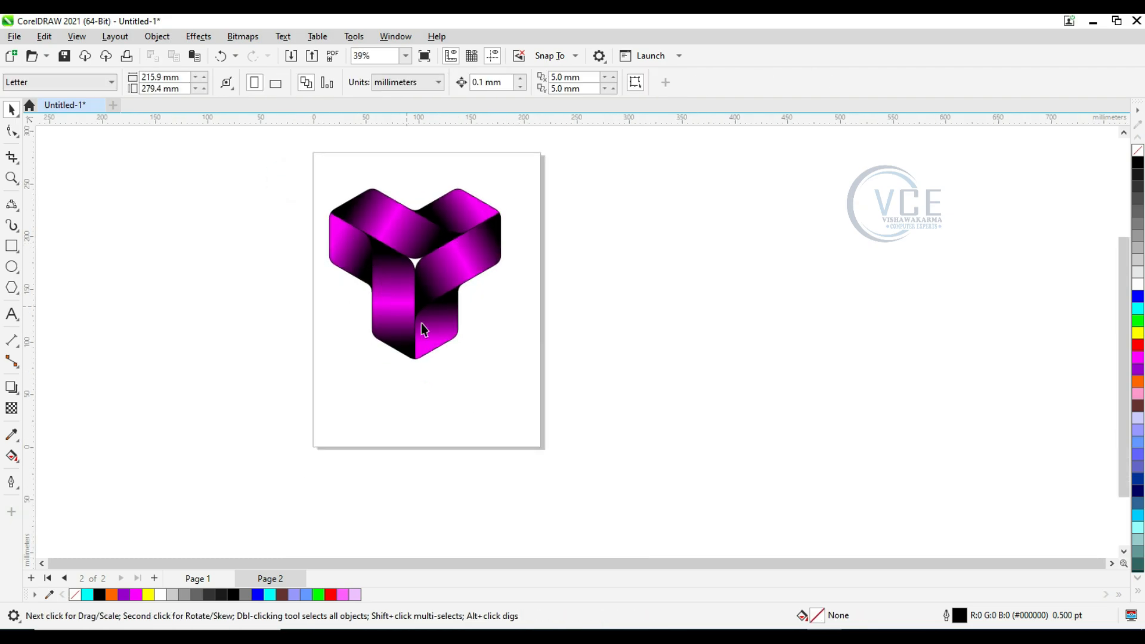
scroll(421, 323, "down", 2)
left_click_drag(294, 191, 650, 456)
scroll(588, 458, "up", 2)
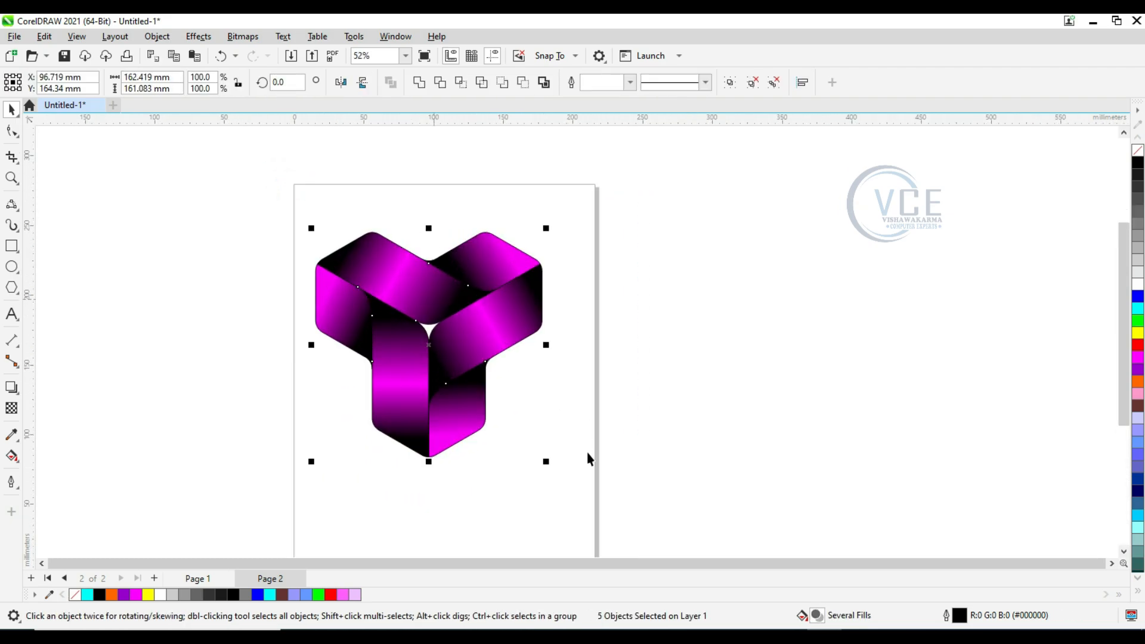
Scale the logo down to about 95 × 94 mm and place a copy interlocking with its lower-right notch.
left_click_drag(547, 465, 449, 365)
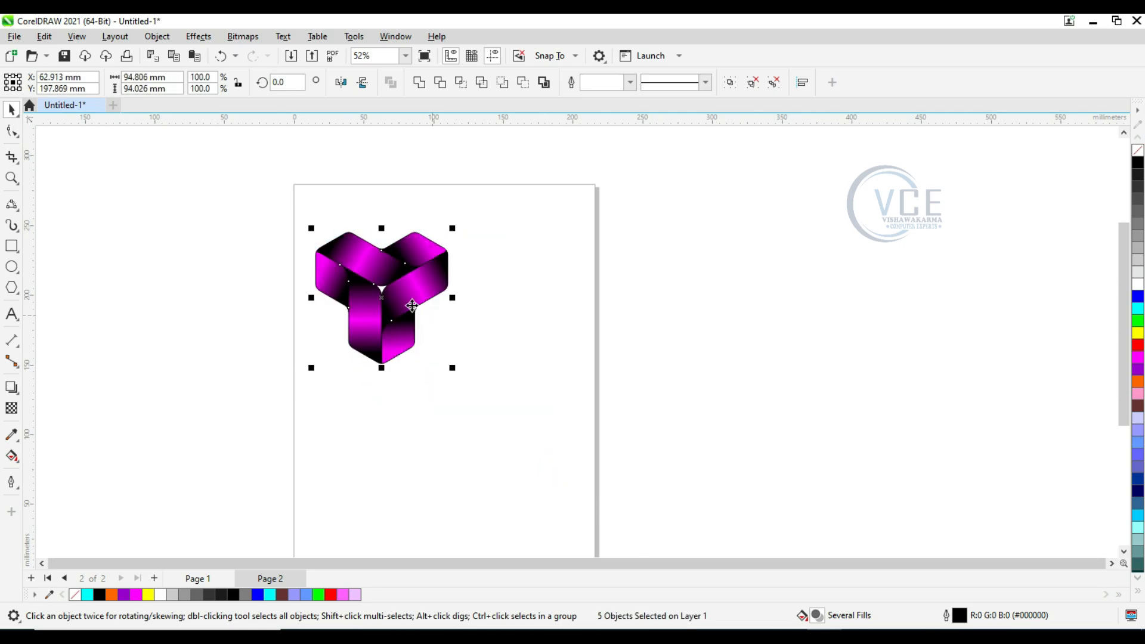
scroll(408, 301, "up", 2)
scroll(276, 209, "up", 1)
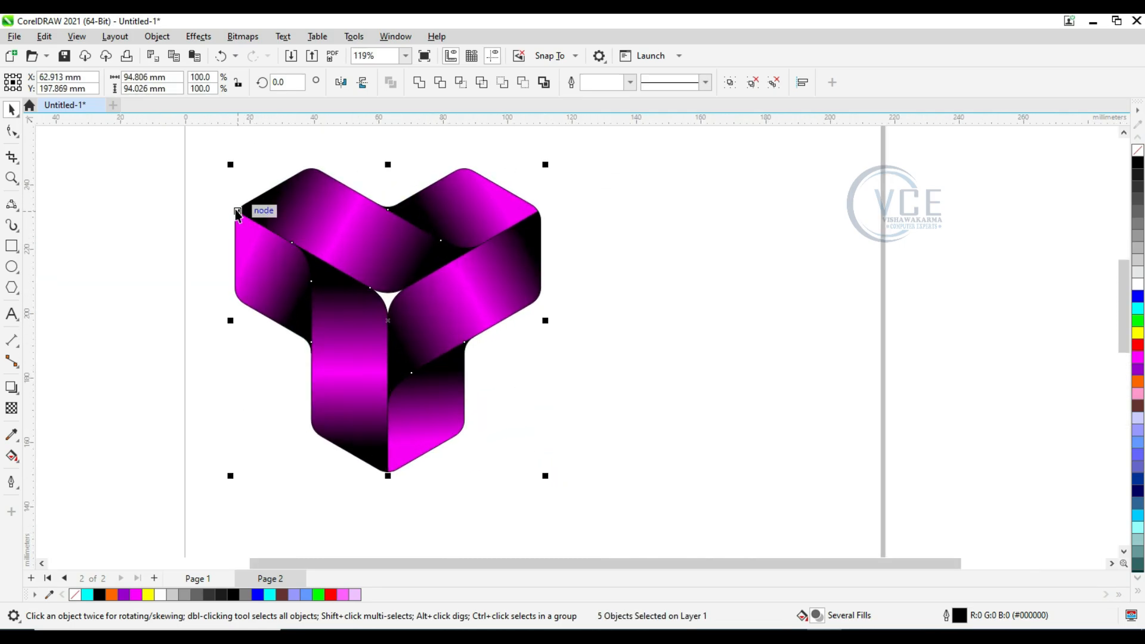
left_click_drag(238, 213, 466, 344)
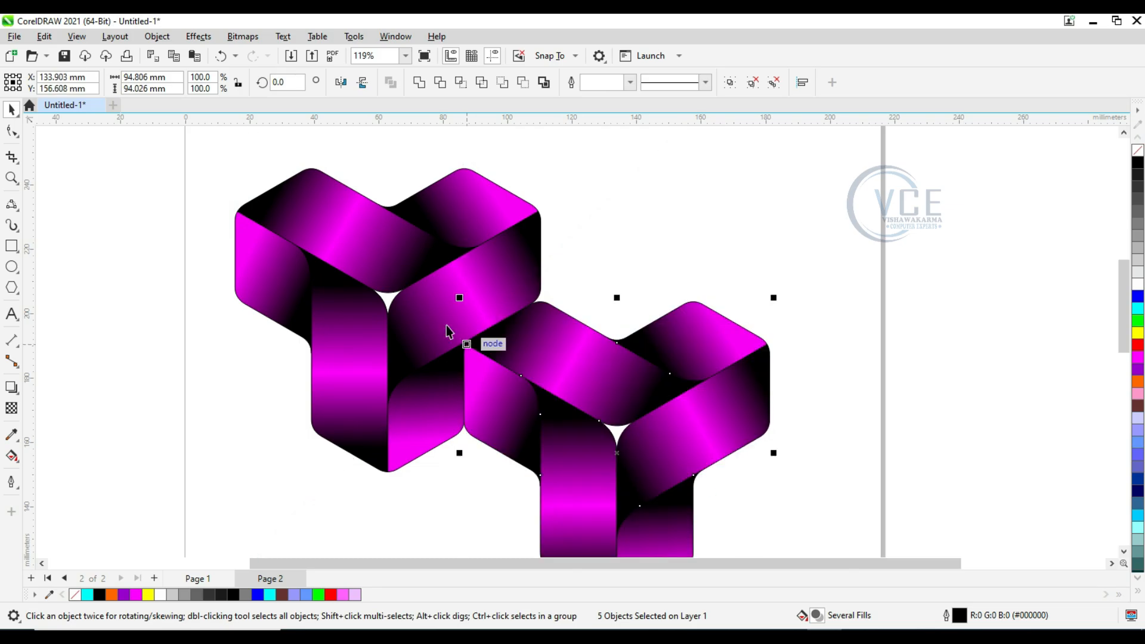
Select both logos and place a copy of the pair beside them so that it interlocks with the second logo.
scroll(446, 326, "down", 5)
left_click_drag(261, 207, 519, 405)
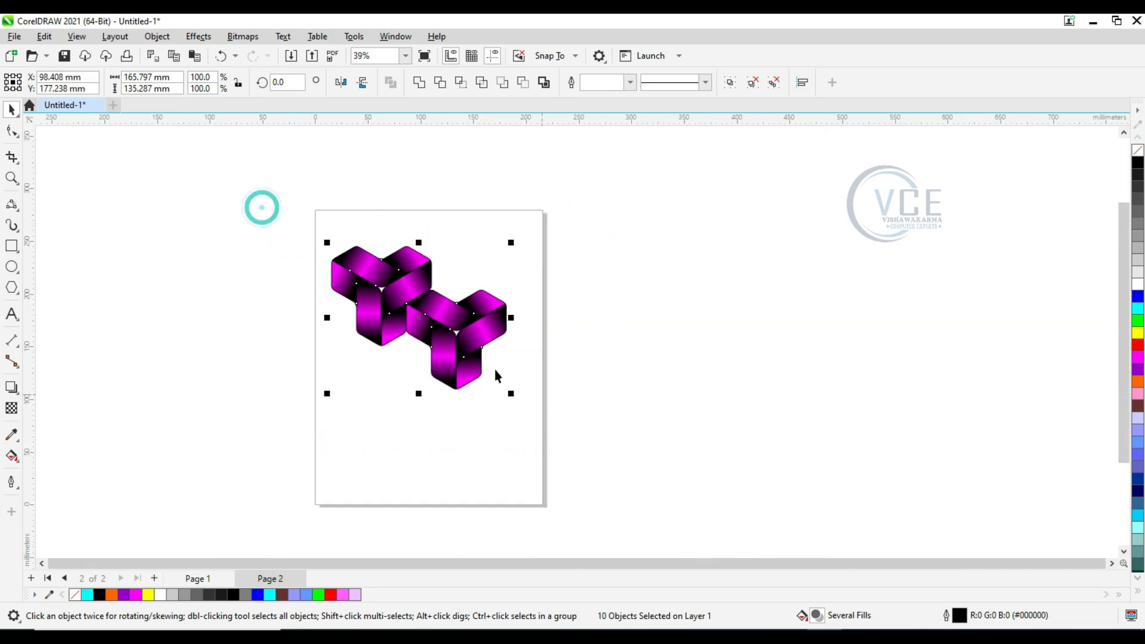
scroll(495, 372, "up", 1)
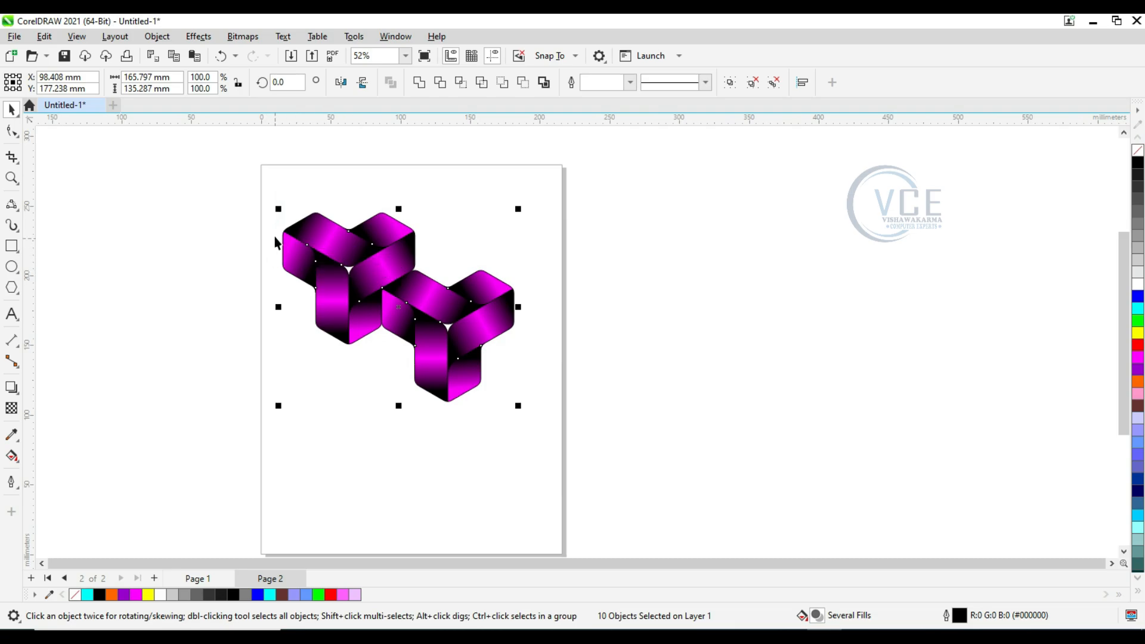
left_click_drag(285, 231, 496, 238)
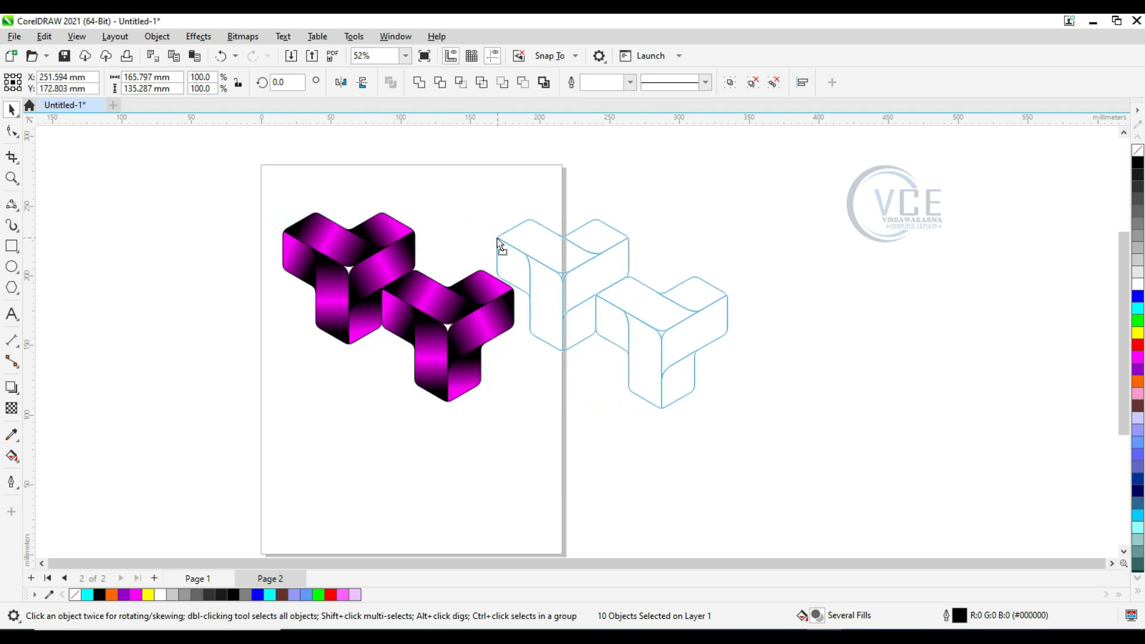
key("Escape")
left_click_drag(316, 288, 514, 289)
scroll(516, 298, "up", 3)
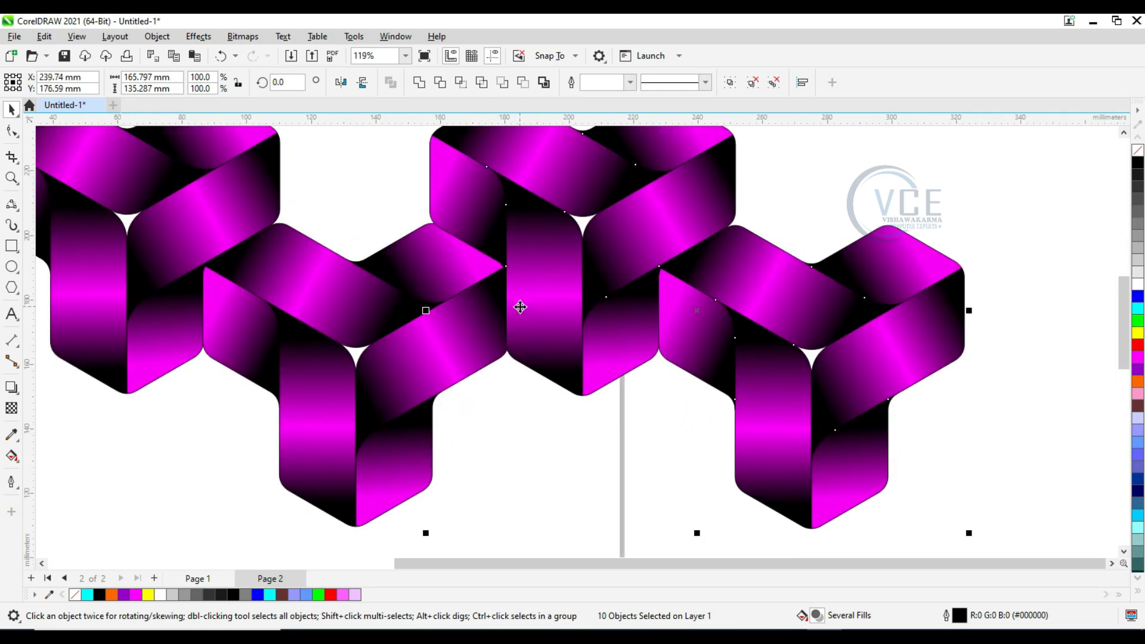
Repeat the copy of the pair five more times to form a horizontal row, and select the whole row.
scroll(463, 345, "down", 4)
key("ctrl+r")
key("ctrl+r")
key("ctrl+r")
key("ctrl+r")
key("ctrl+r")
scroll(339, 293, "down", 2)
scroll(335, 291, "down", 1)
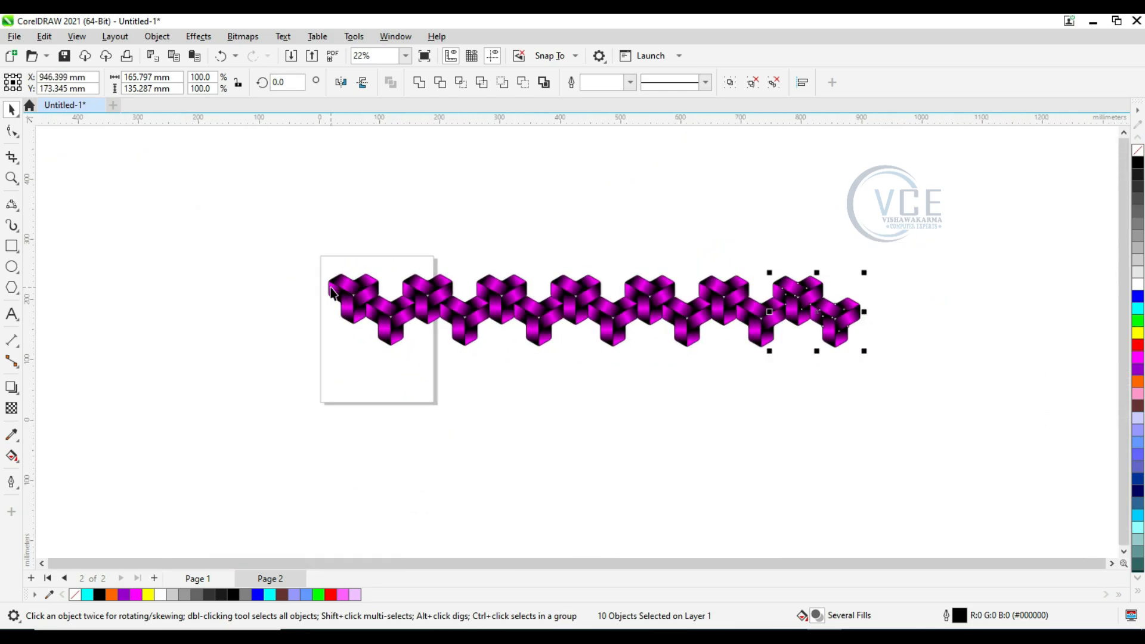
left_click_drag(284, 256, 995, 419)
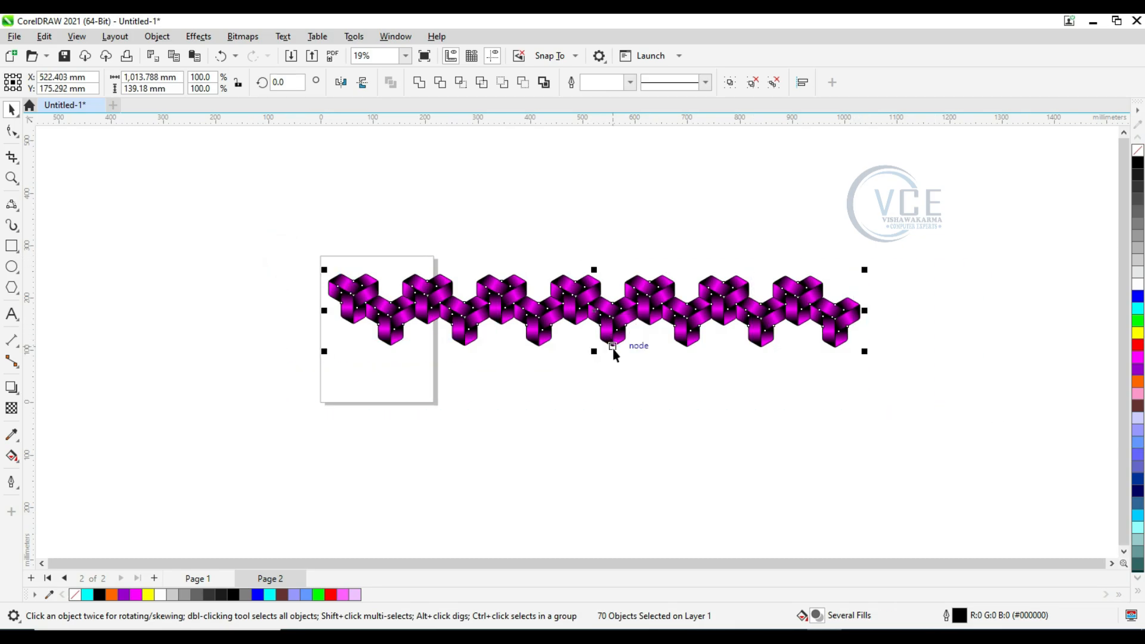
Try placing a copy of the row directly above it, and undo the copy.
left_click_drag(613, 348, 610, 307)
scroll(611, 307, "up", 2)
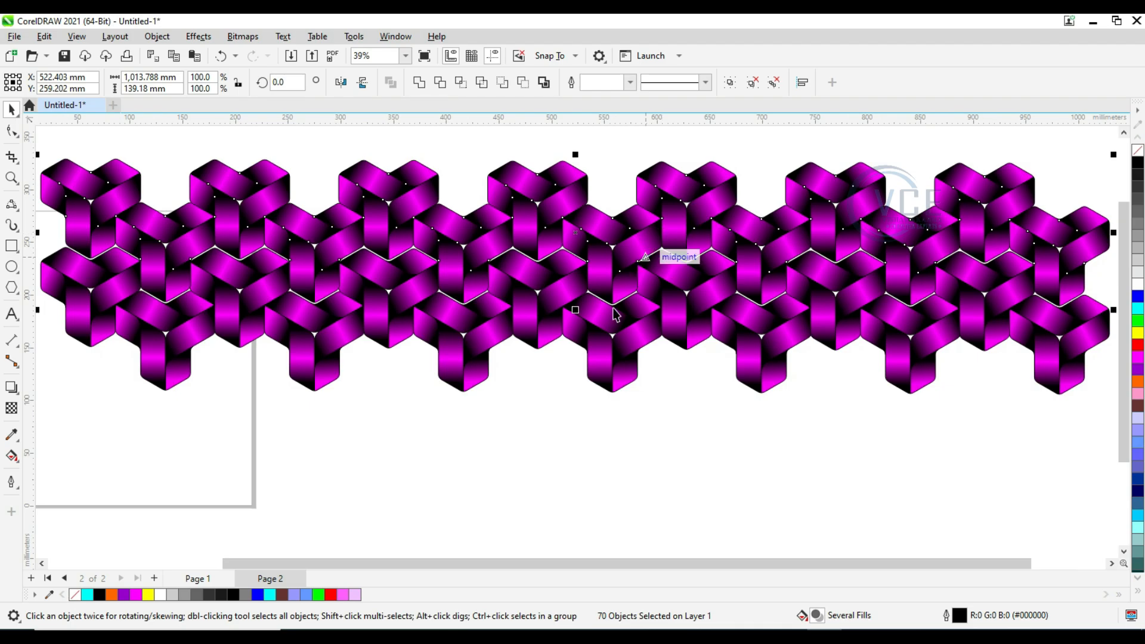
key("ctrl+z")
Place a copy of the row above the original, fitting the lower tips into the notches without white gaps.
scroll(614, 308, "up", 2)
scroll(636, 476, "up", 2)
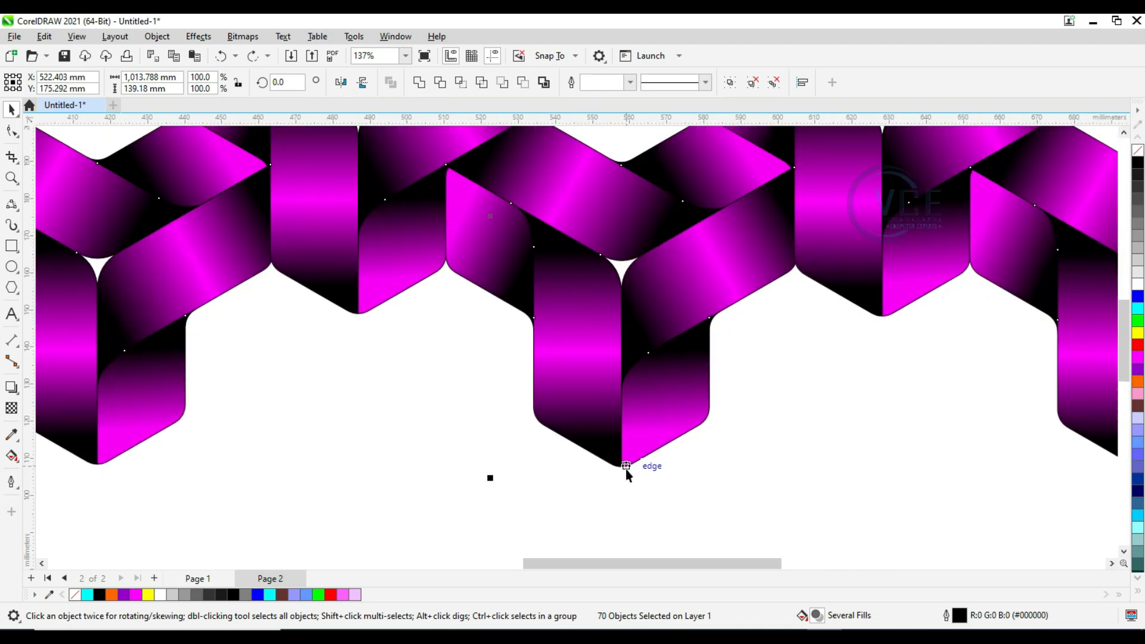
left_click_drag(622, 475, 623, 162)
scroll(606, 438, "down", 5)
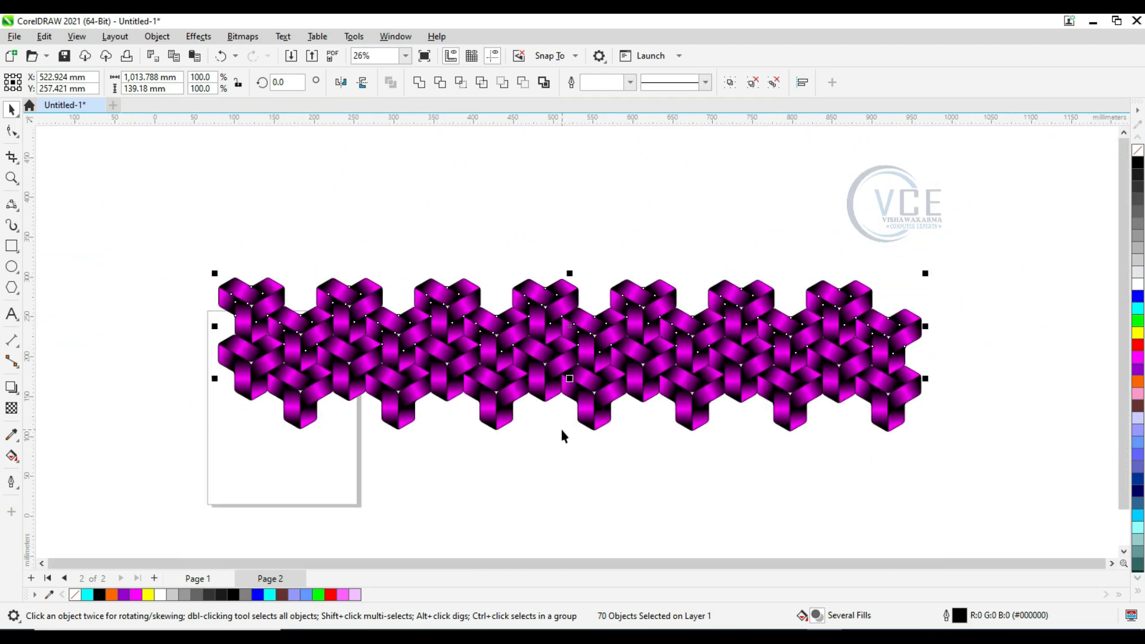
Repeat the upward row copy to build a seven-row pattern, and clear the selection.
key("ctrl+r")
key("ctrl+r")
key("ctrl+r")
key("ctrl+r")
key("ctrl+r")
key("ctrl+r")
scroll(559, 420, "down", 2)
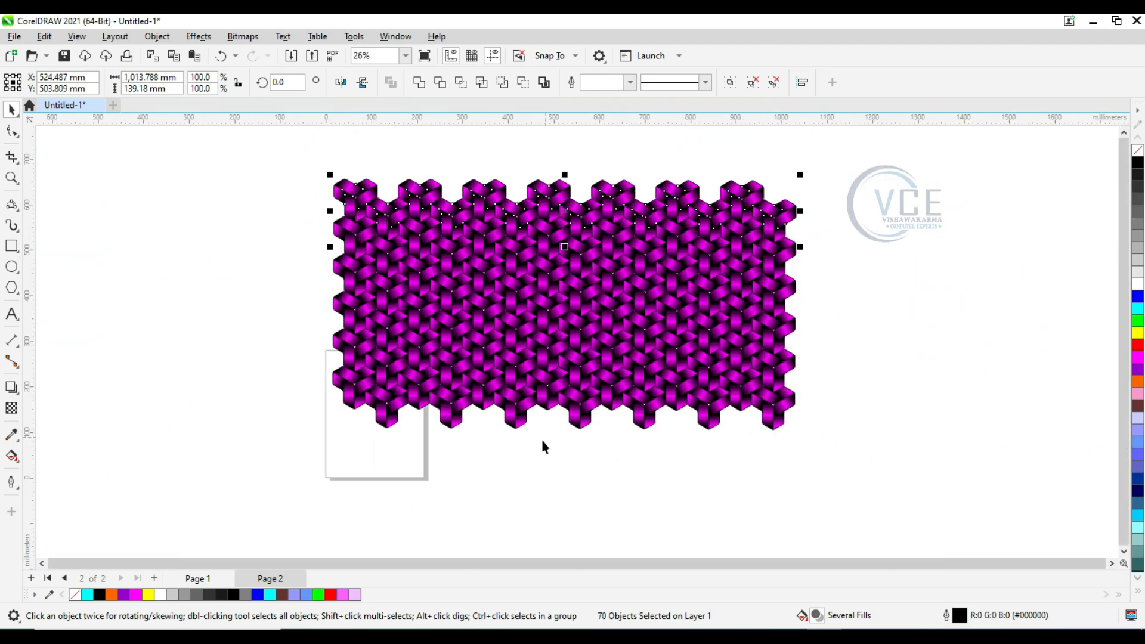
left_click(541, 442)
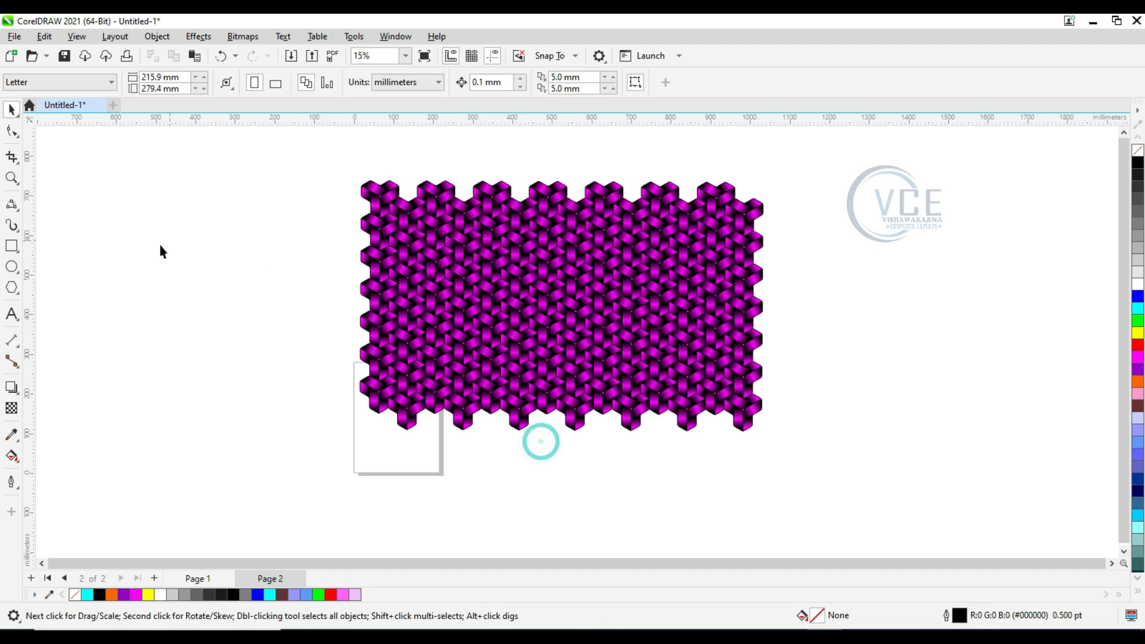
Switch the page to landscape and draw a rectangle about 793 × 441 mm, placed to the left of the pattern.
left_click(276, 84)
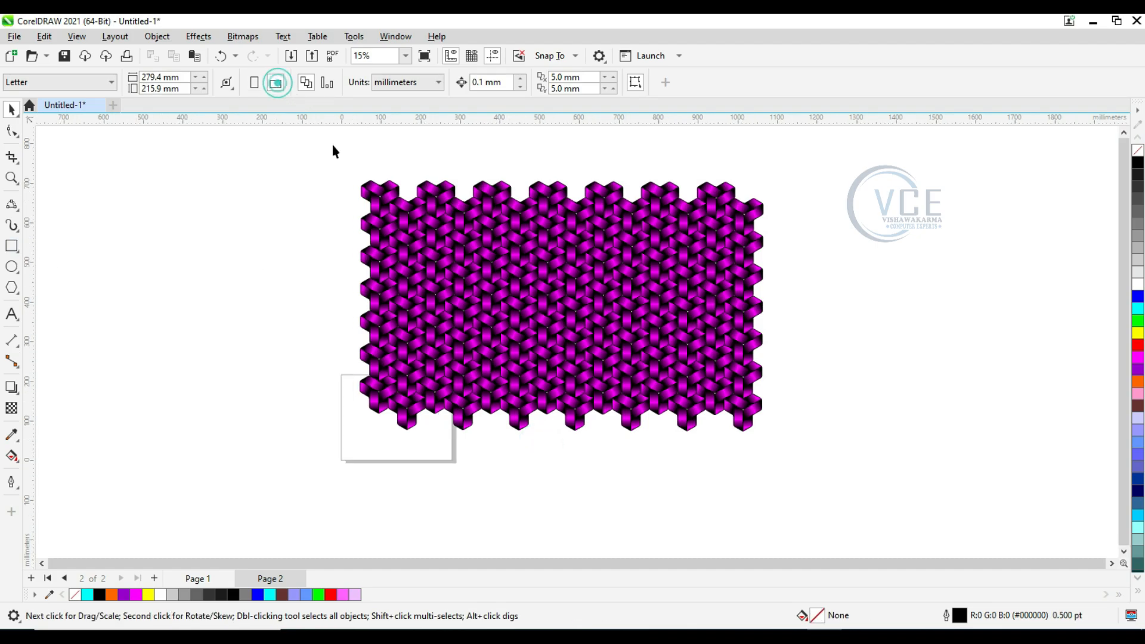
left_click(12, 246)
left_click_drag(98, 234, 412, 409)
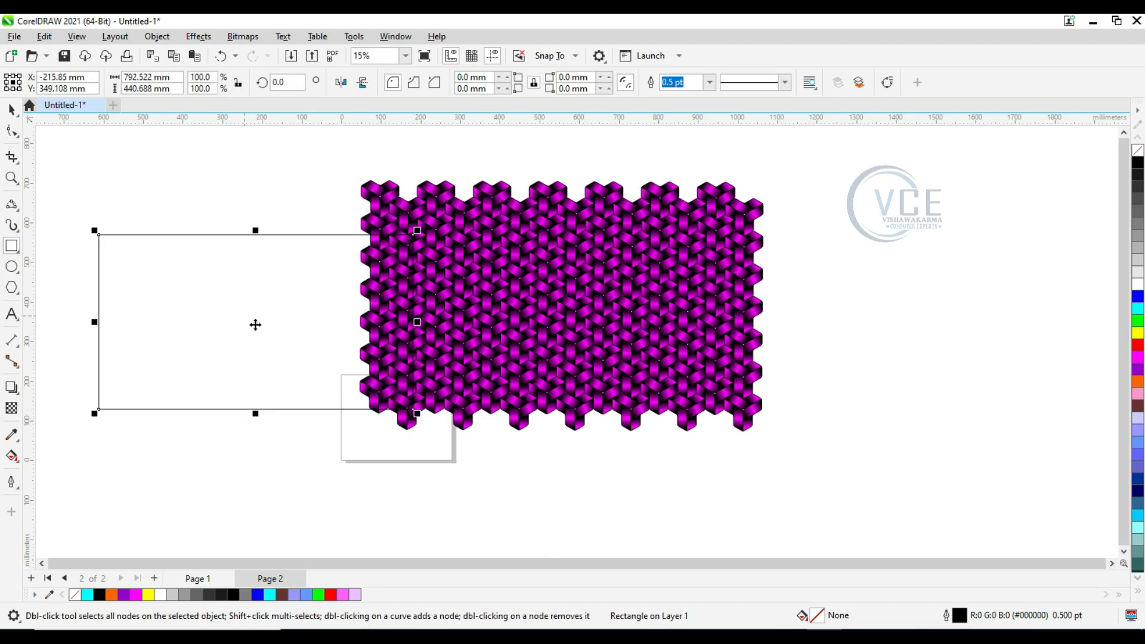
left_click_drag(255, 324, 198, 317)
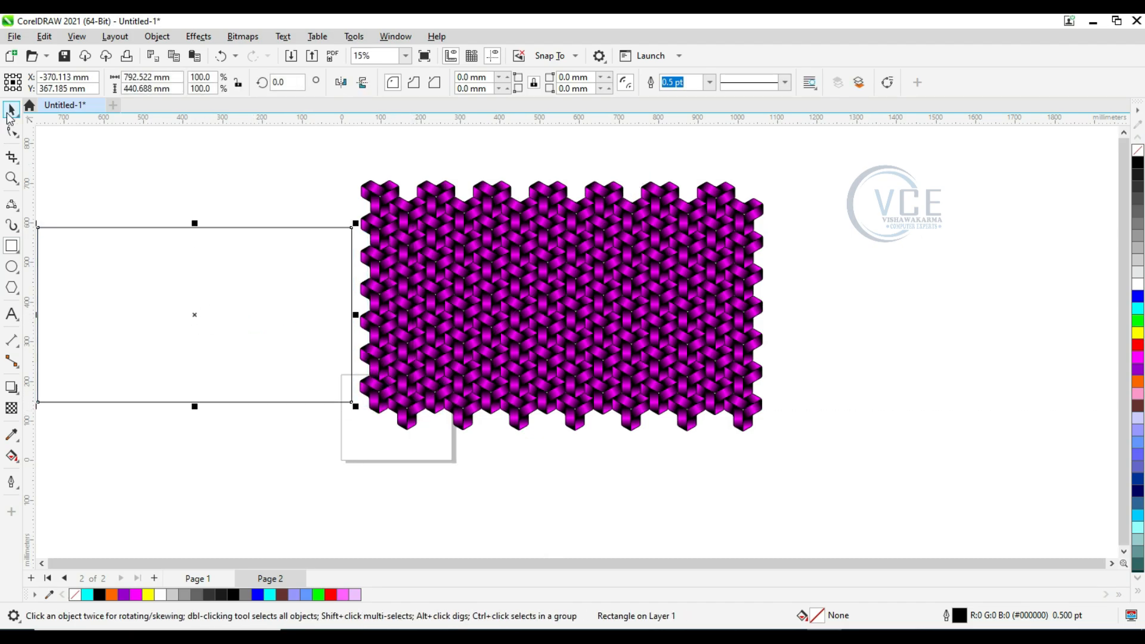
Select the entire pattern and PowerClip it inside the rectangle.
scroll(507, 368, "down", 1)
left_click_drag(685, 474, 685, 473)
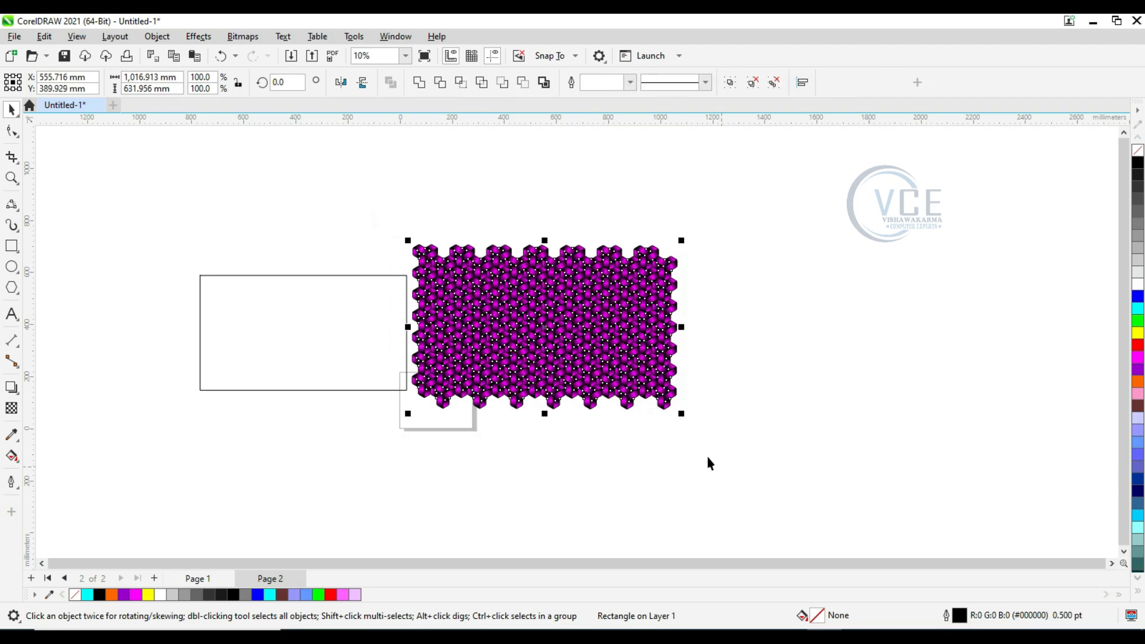
left_click(183, 38)
mouse_move(156, 37)
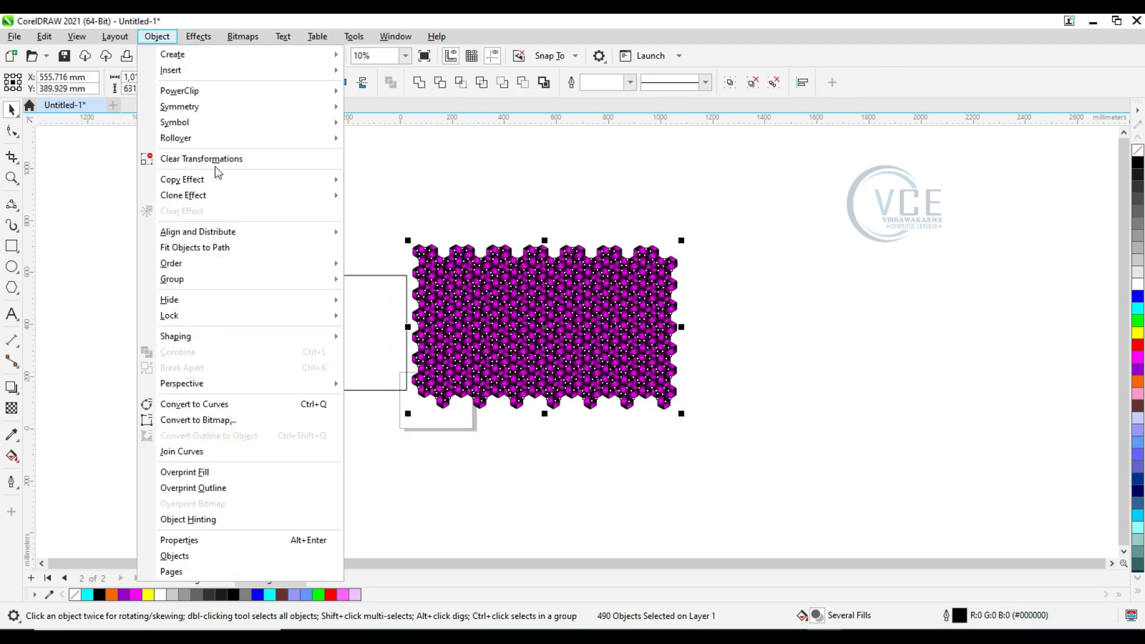
mouse_move(289, 92)
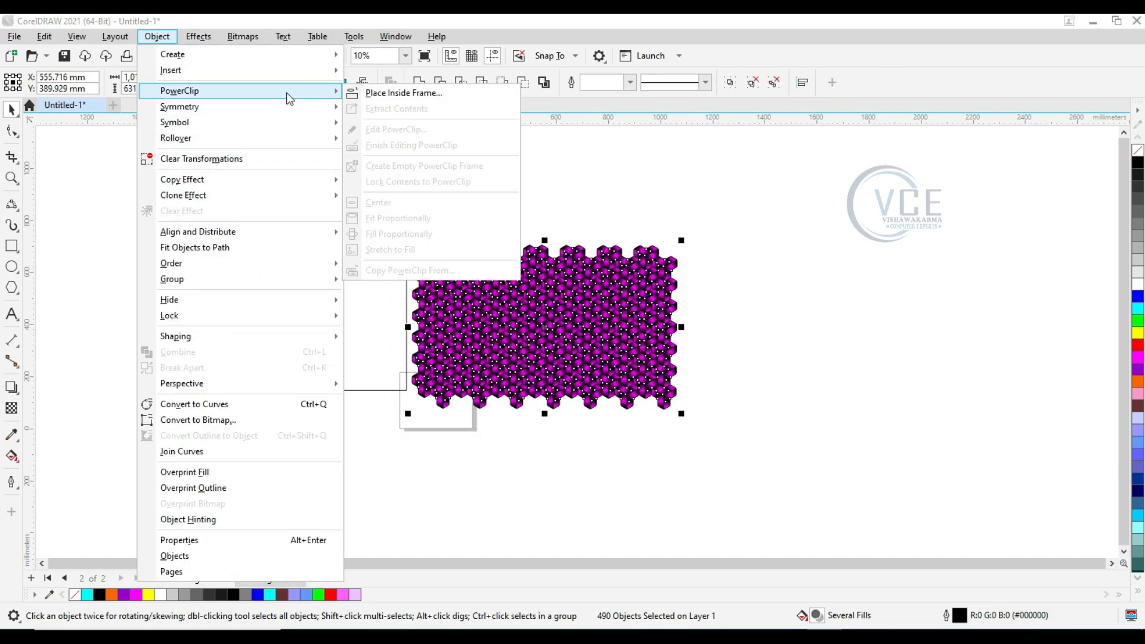
left_click(373, 93)
left_click(361, 278)
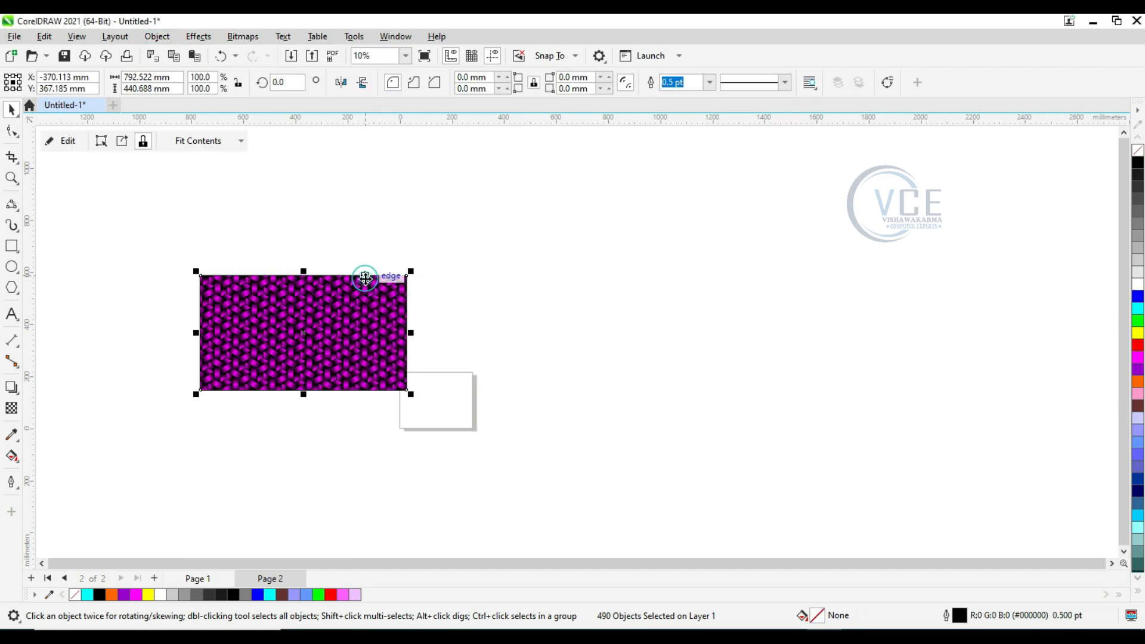
Scale the clipped rectangle down to about 393 × 219 mm and move it onto the page.
scroll(340, 325, "up", 3)
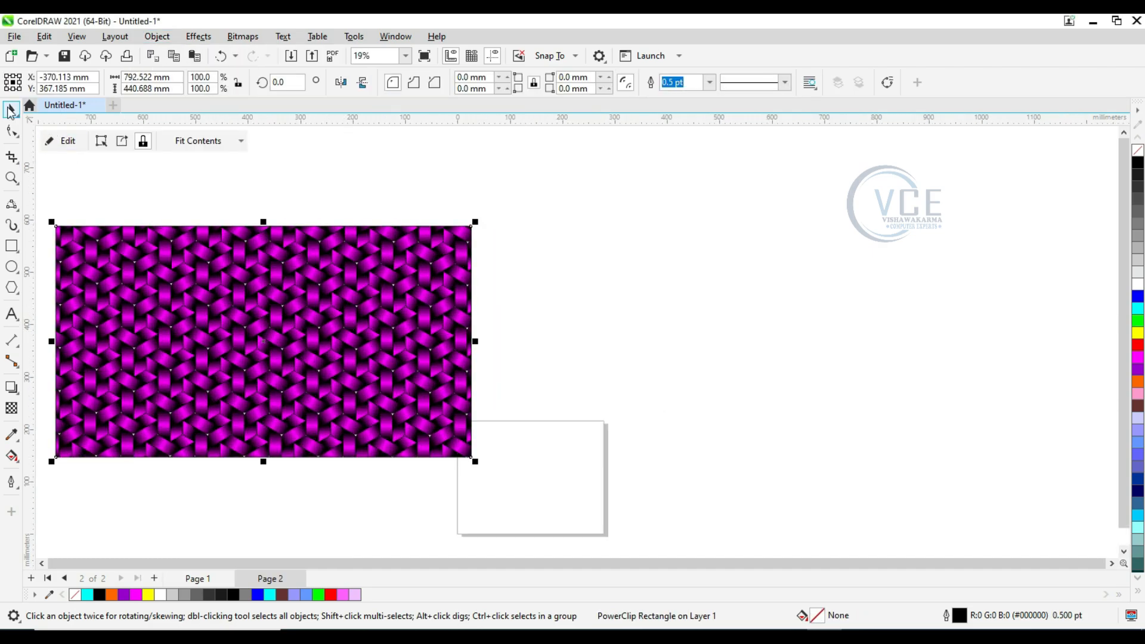
scroll(262, 197, "down", 2)
left_click(288, 192)
left_click(251, 256)
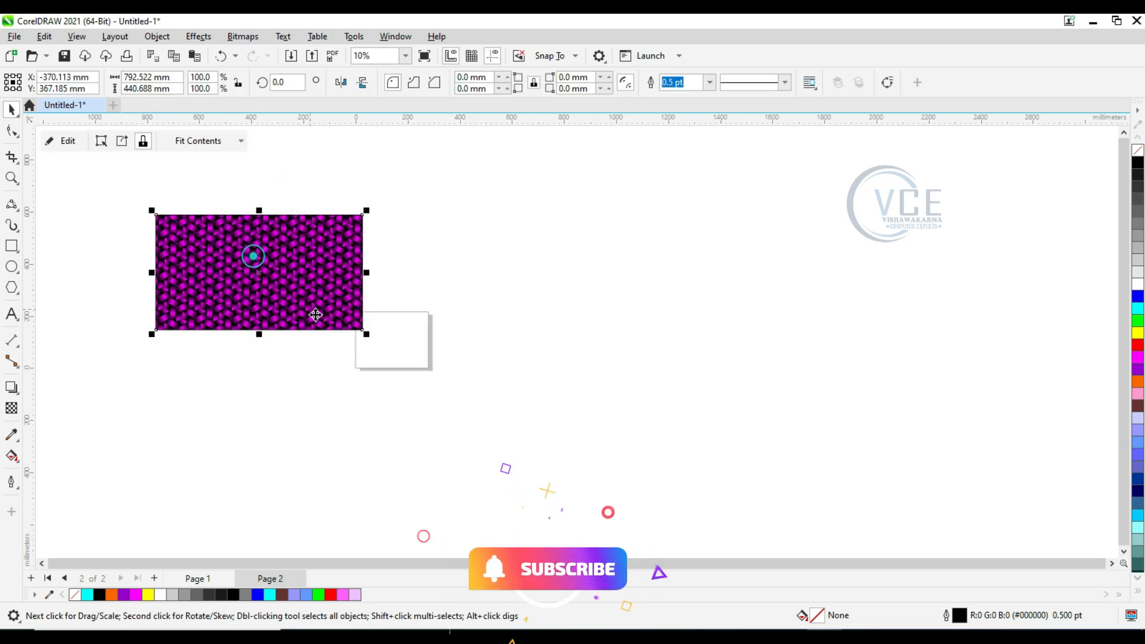
left_click_drag(356, 336, 258, 272)
left_click_drag(224, 250, 411, 337)
scroll(411, 337, "up", 2)
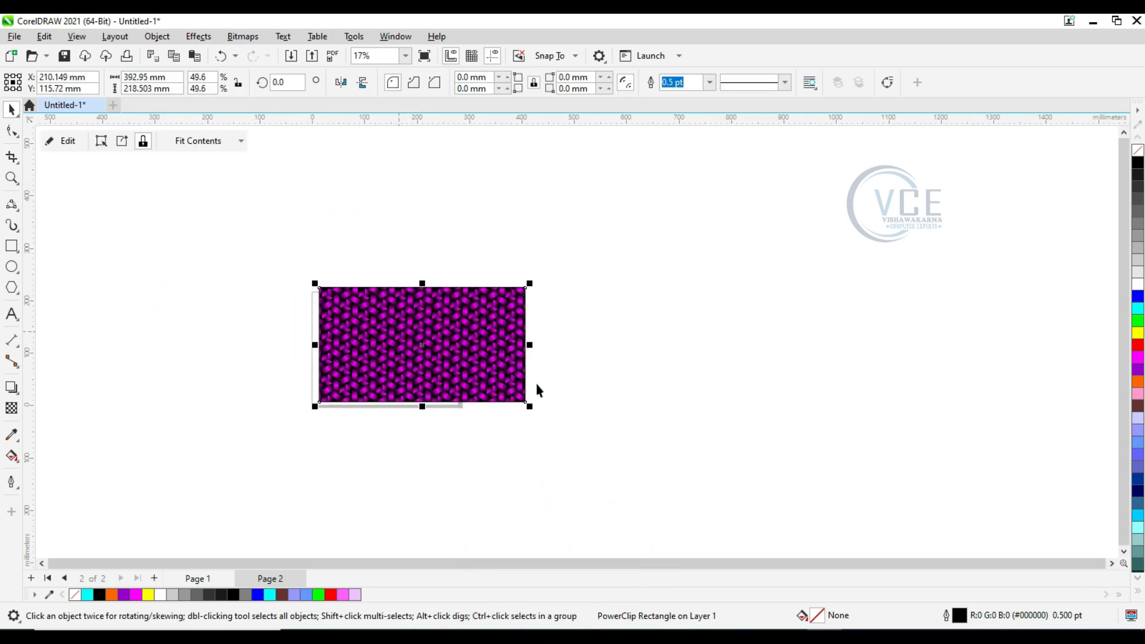
Align the clipped pattern with the page's top edge and resize it to about 387 × 215 mm to cover the page.
left_click_drag(528, 404, 489, 382)
left_click_drag(448, 346, 435, 358)
scroll(435, 358, "up", 2)
scroll(399, 294, "up", 1)
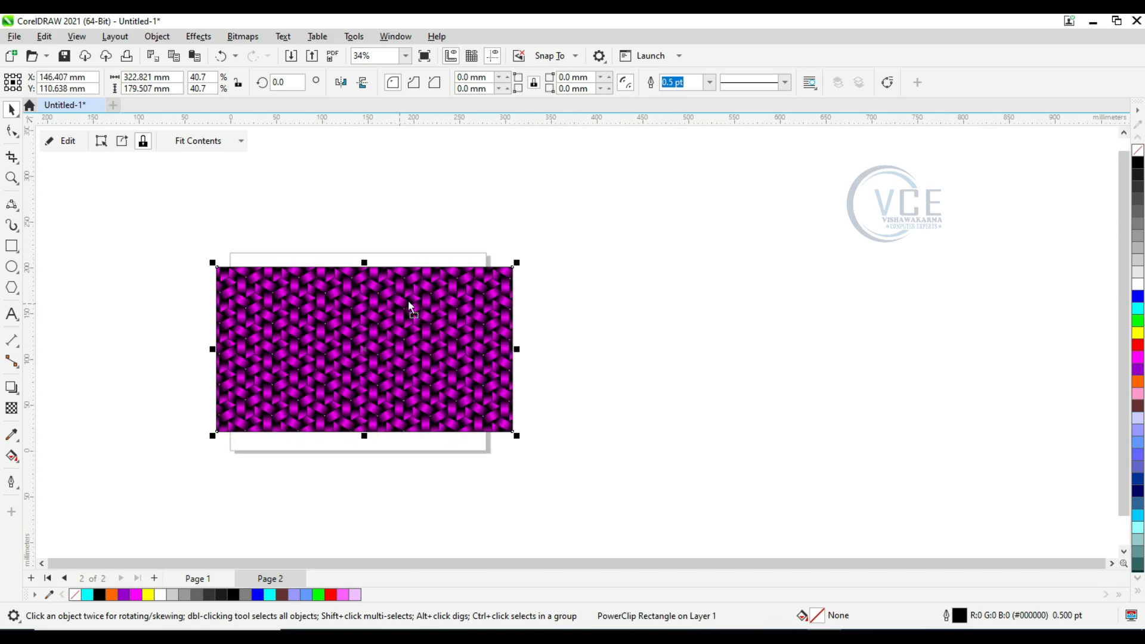
left_click_drag(401, 301, 412, 289)
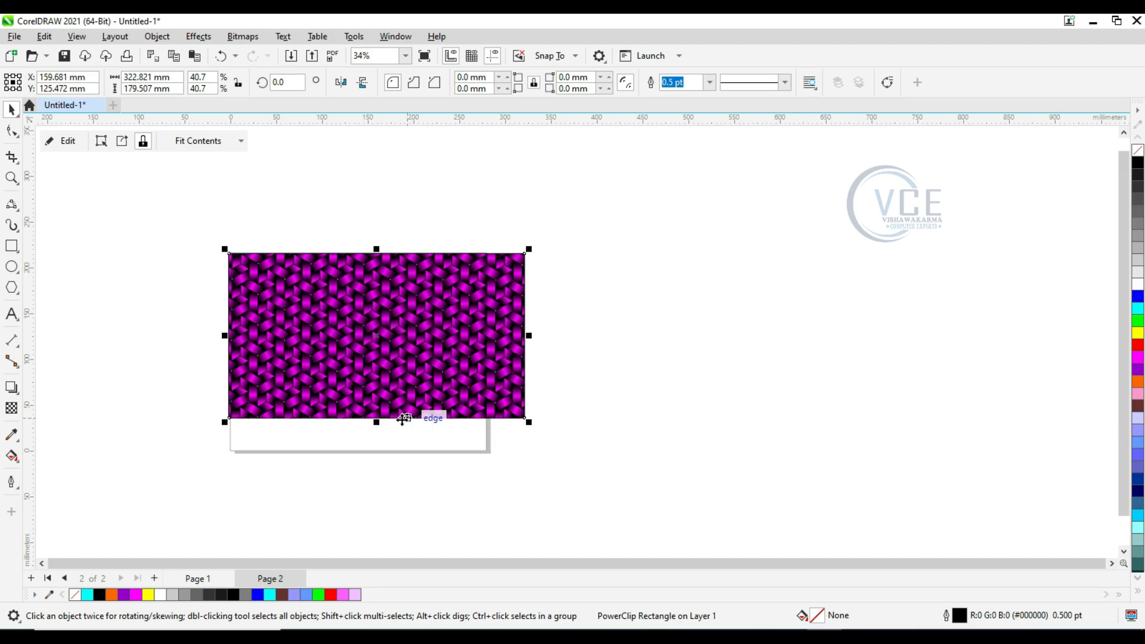
left_click_drag(534, 429, 498, 409)
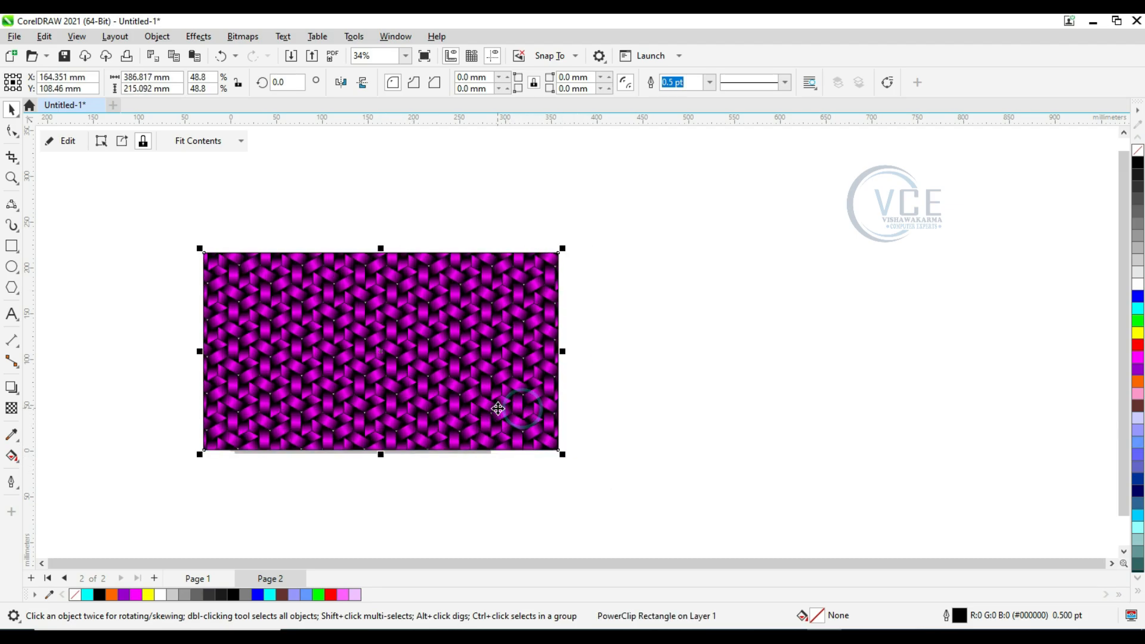
left_click(522, 478)
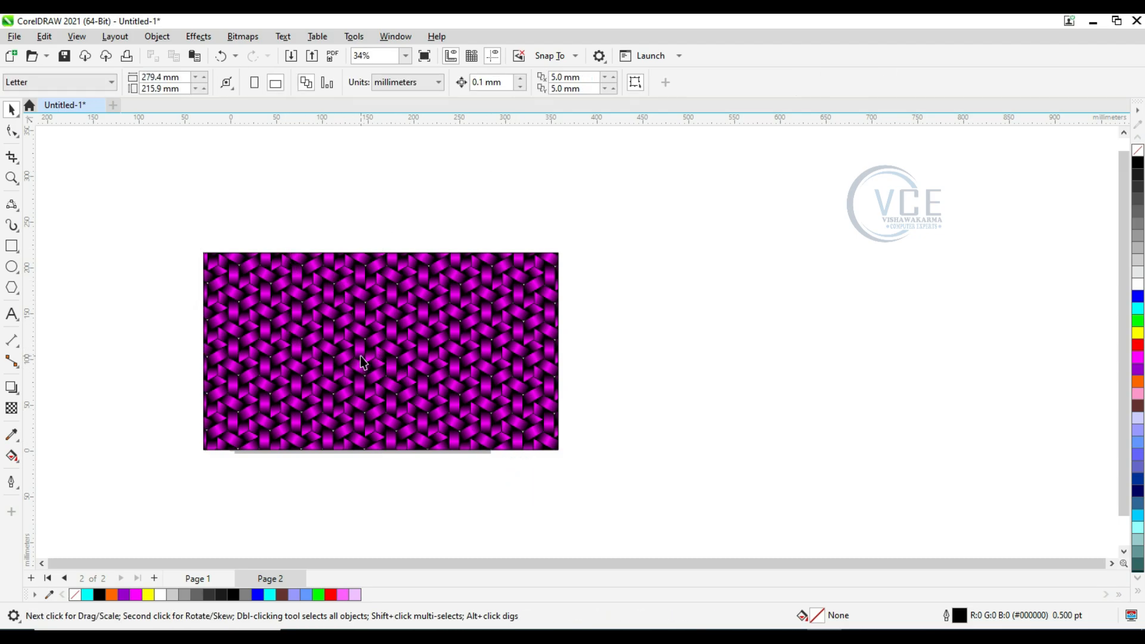
Reposition the clipped pattern over the page, enlarge it to about 417 × 232 mm, and clear the selection.
scroll(382, 410, "up", 3)
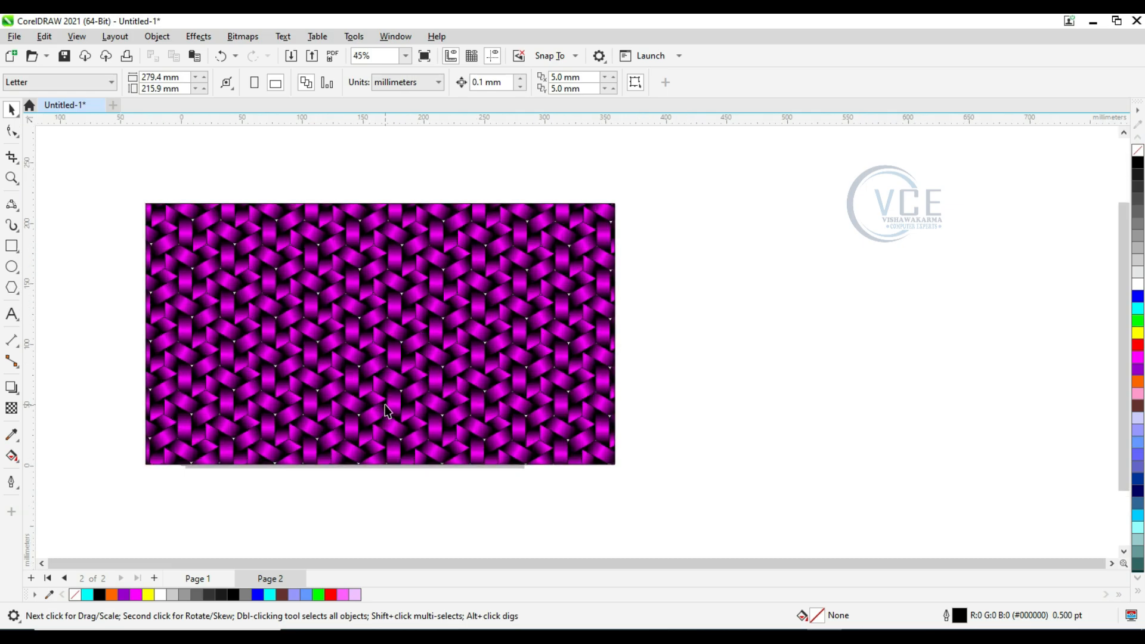
left_click(386, 410)
left_click_drag(391, 397, 418, 379)
left_click(766, 411)
left_click_drag(649, 477, 685, 493)
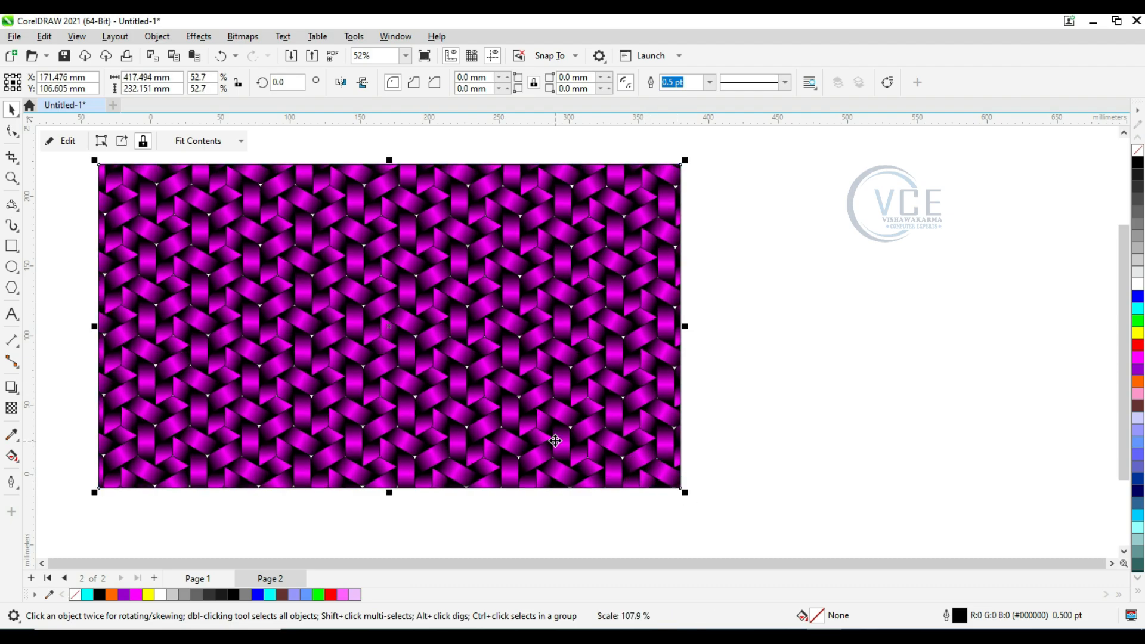
left_click_drag(549, 439, 540, 440)
left_click(735, 372)
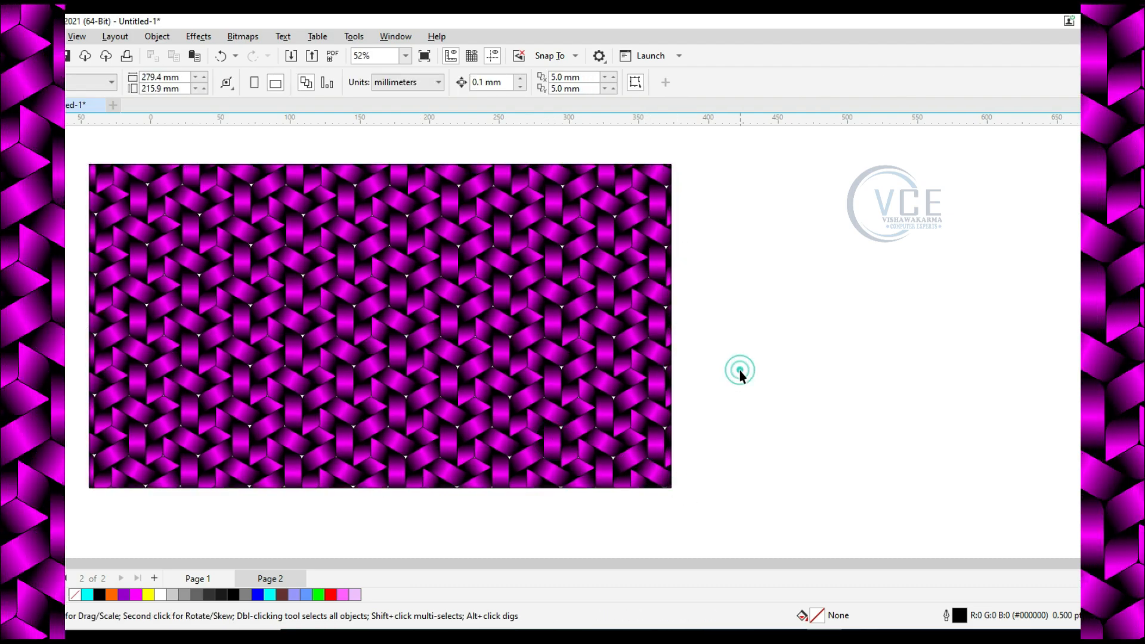